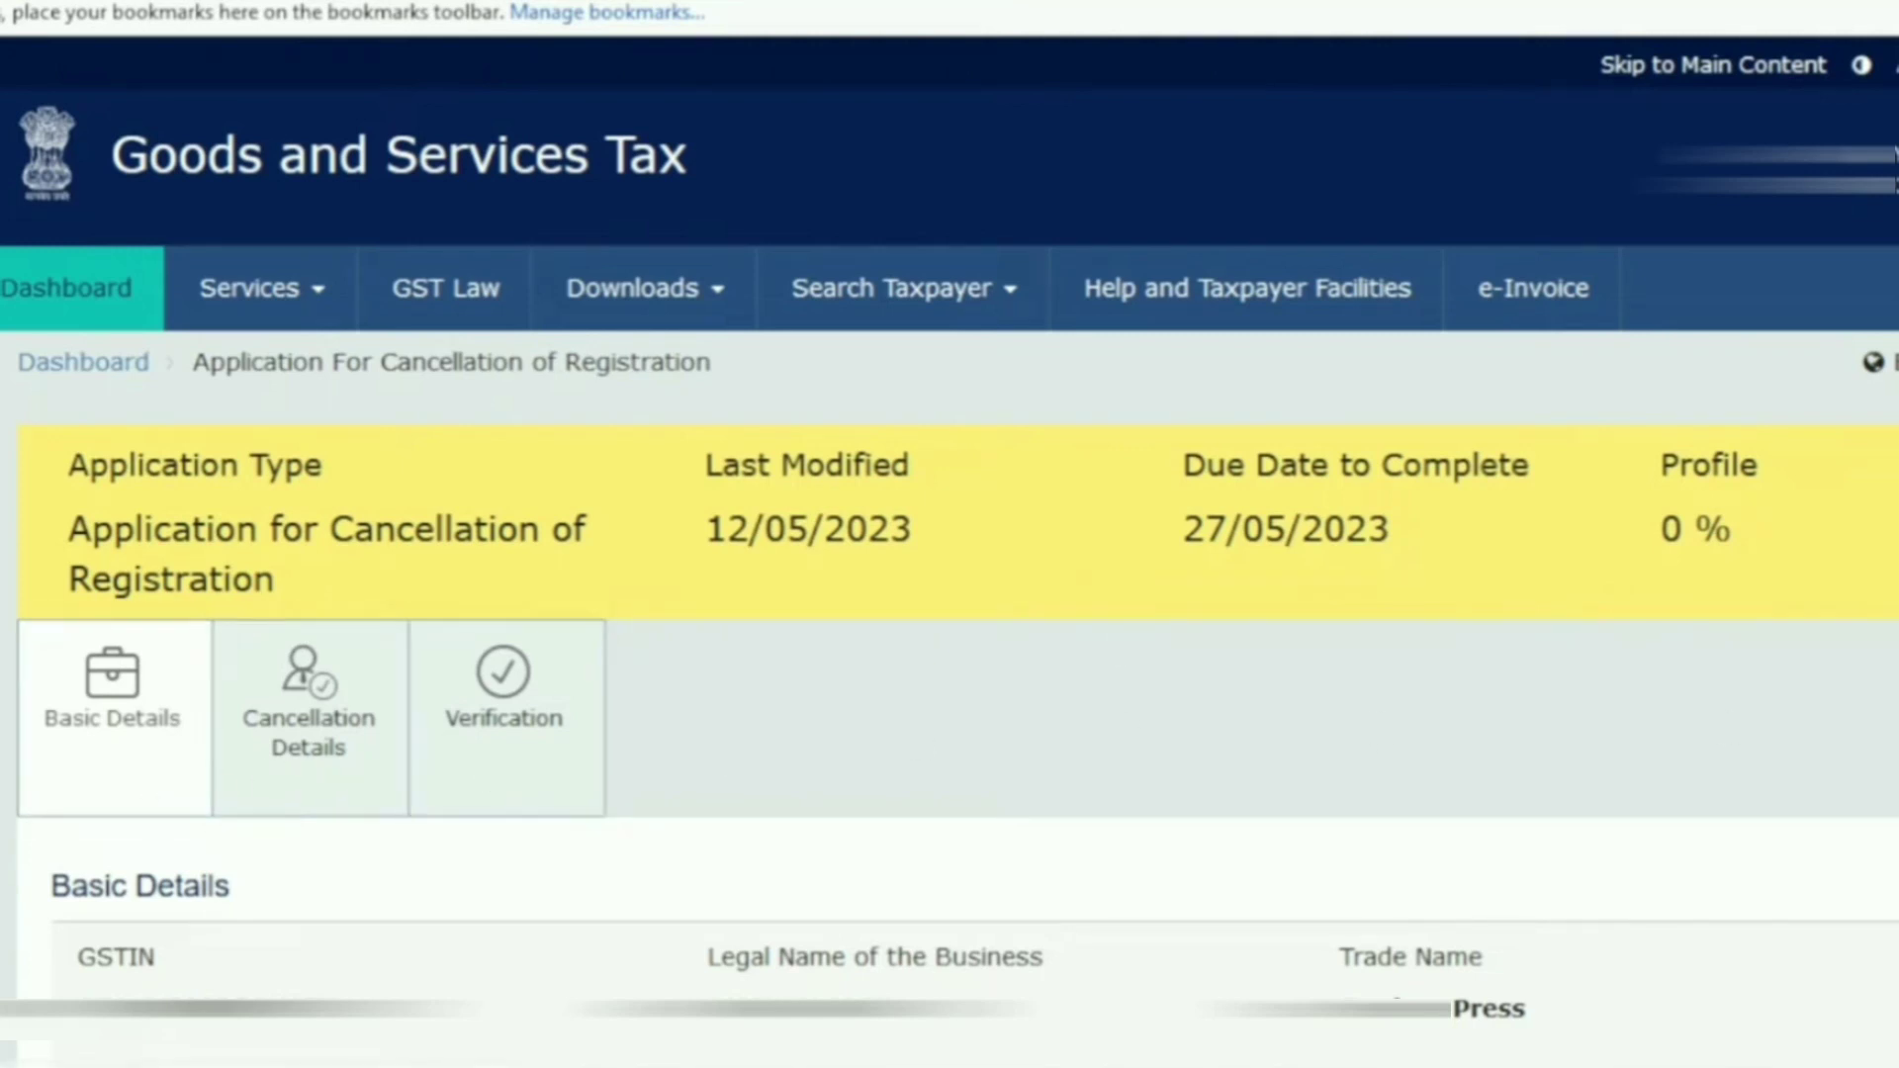
# Step: Open the Cancellation Details section of the application and look through the available reasons for cancellation
pyautogui.click(356, 722)
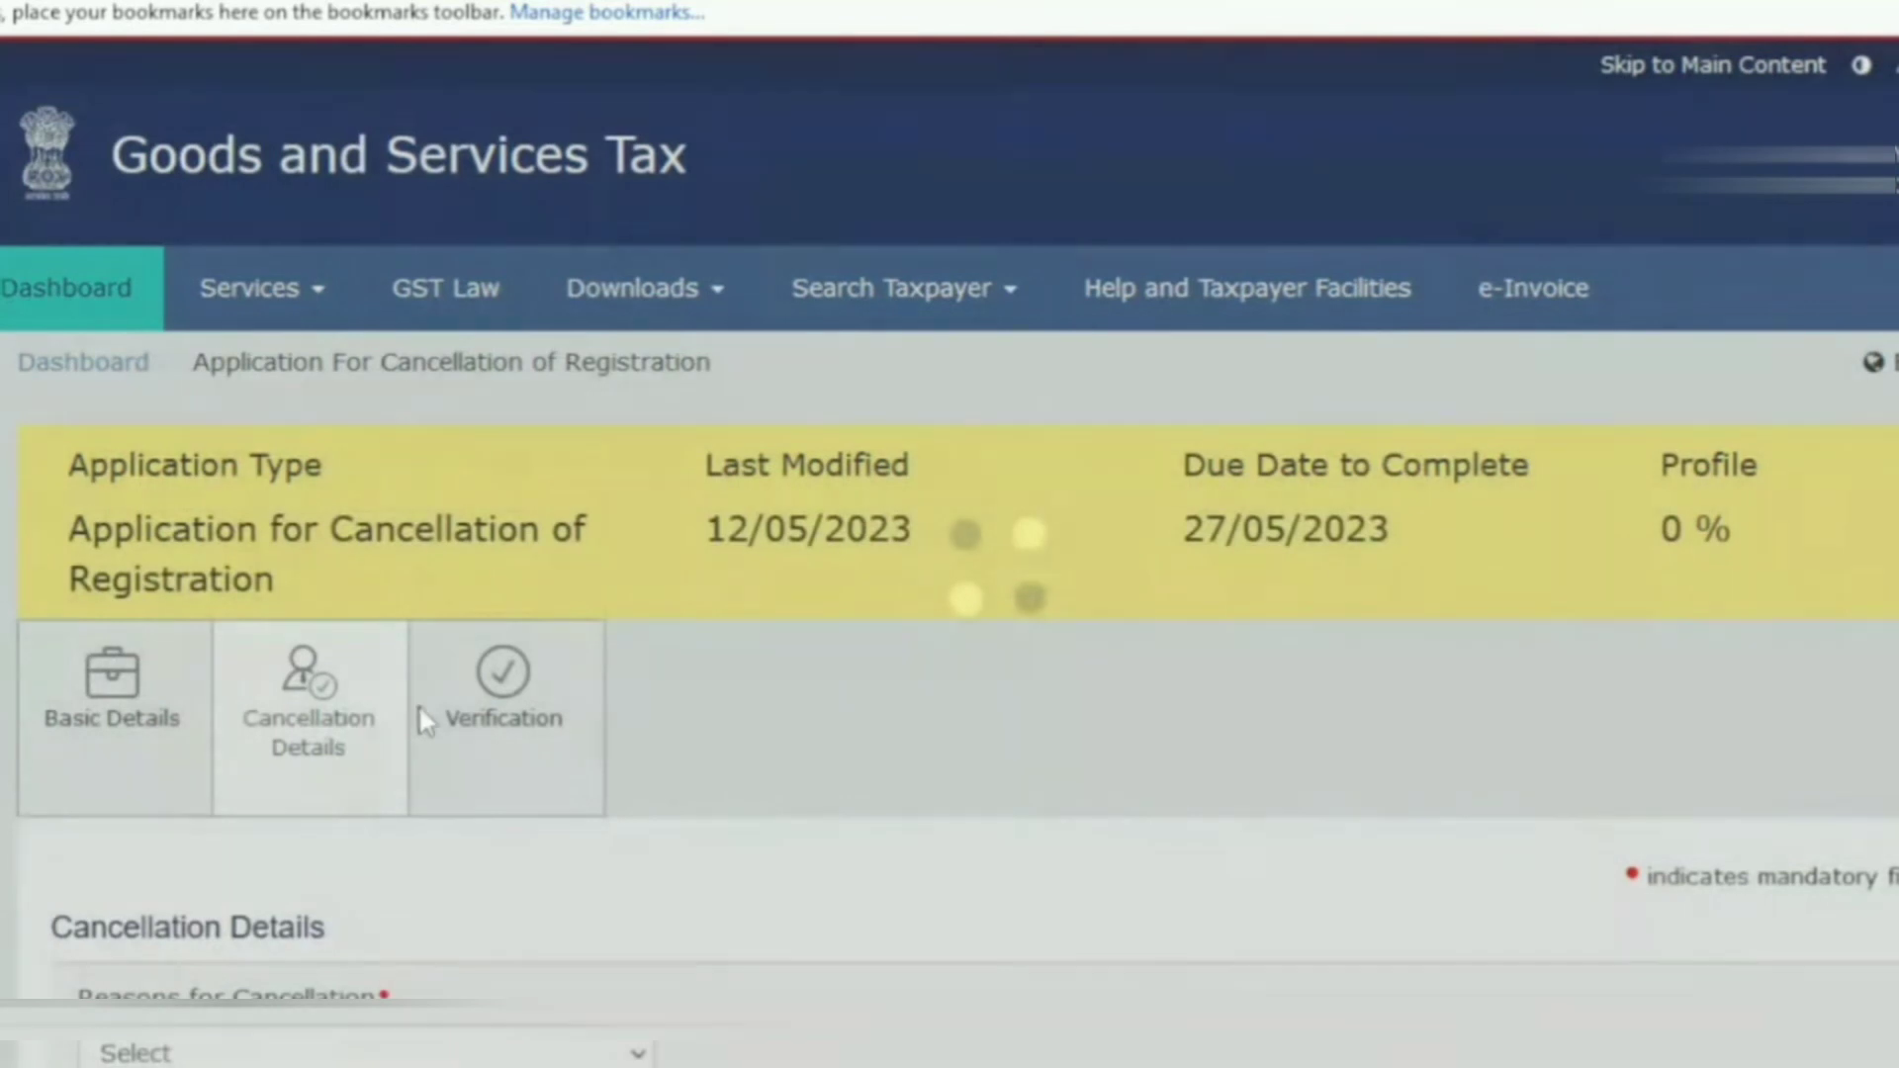
pyautogui.scroll(-1, 346, 974)
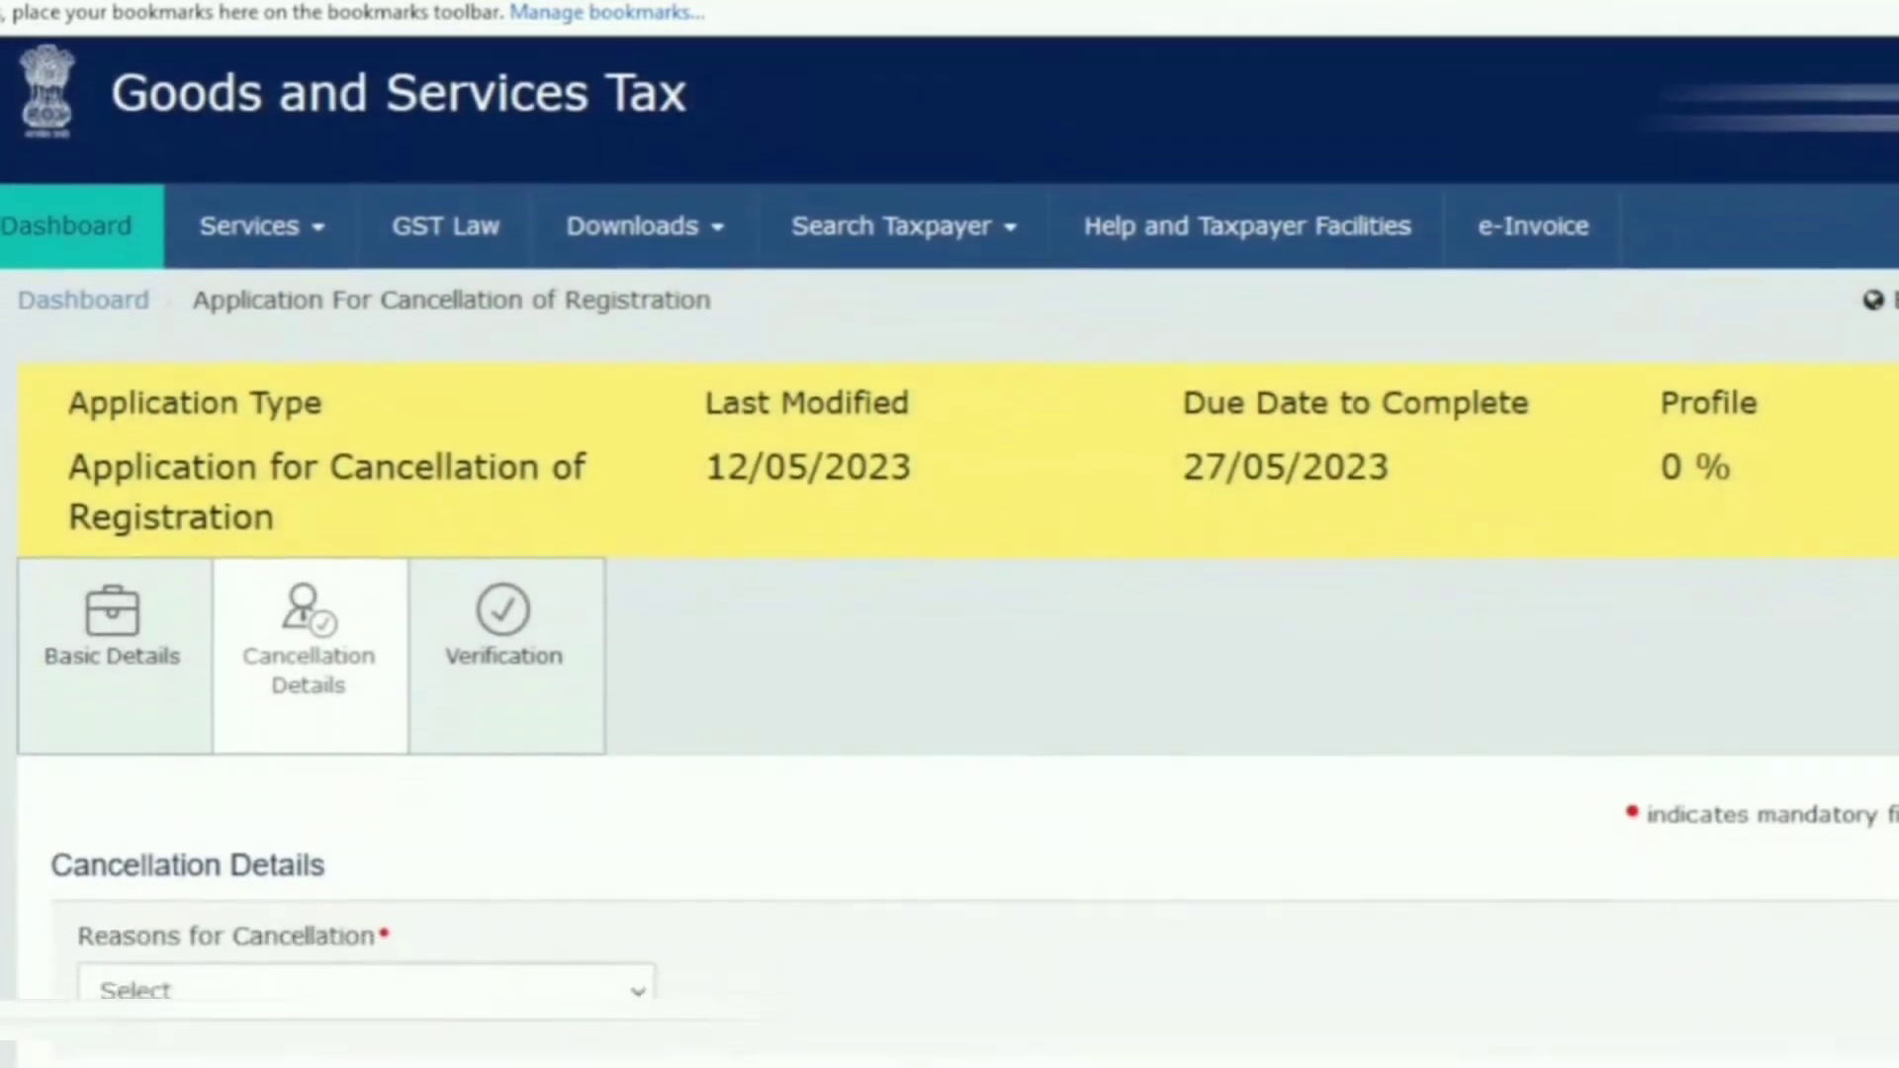
pyautogui.scroll(-1, 950, 554)
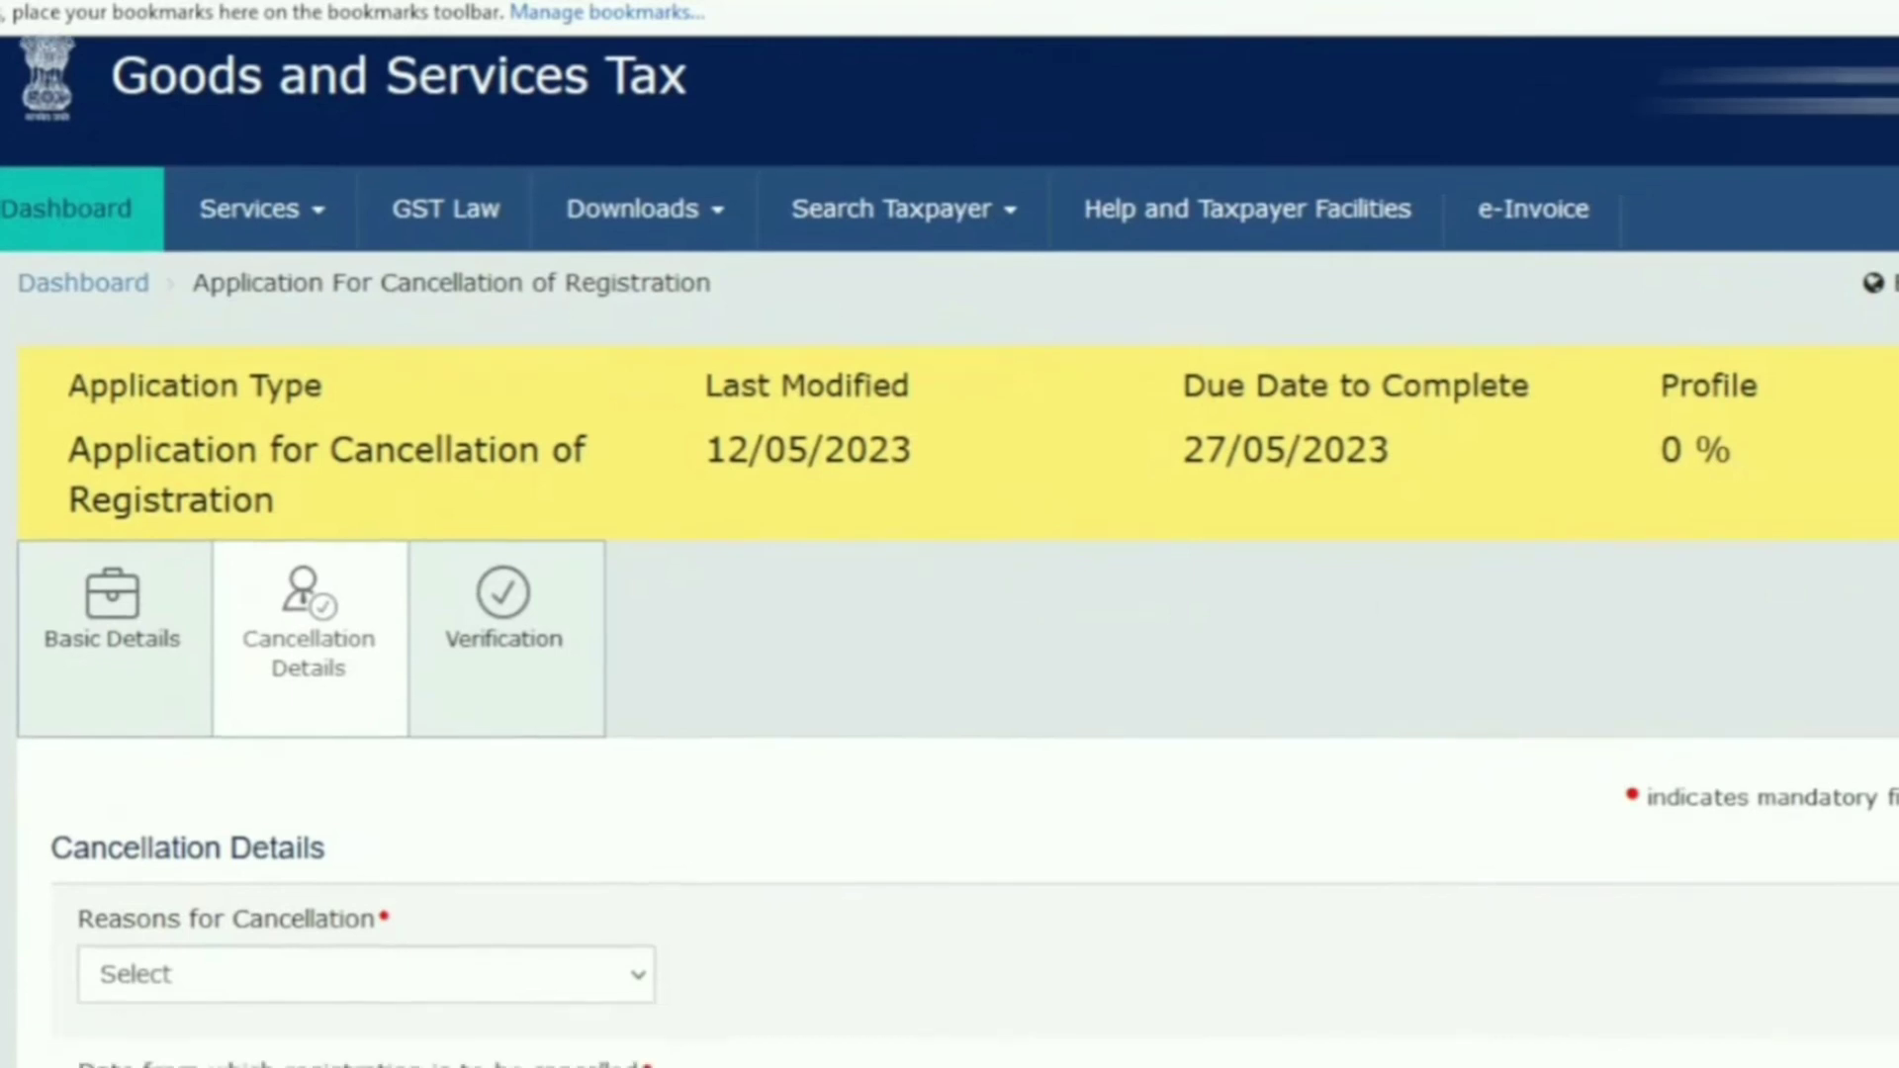
pyautogui.click(549, 979)
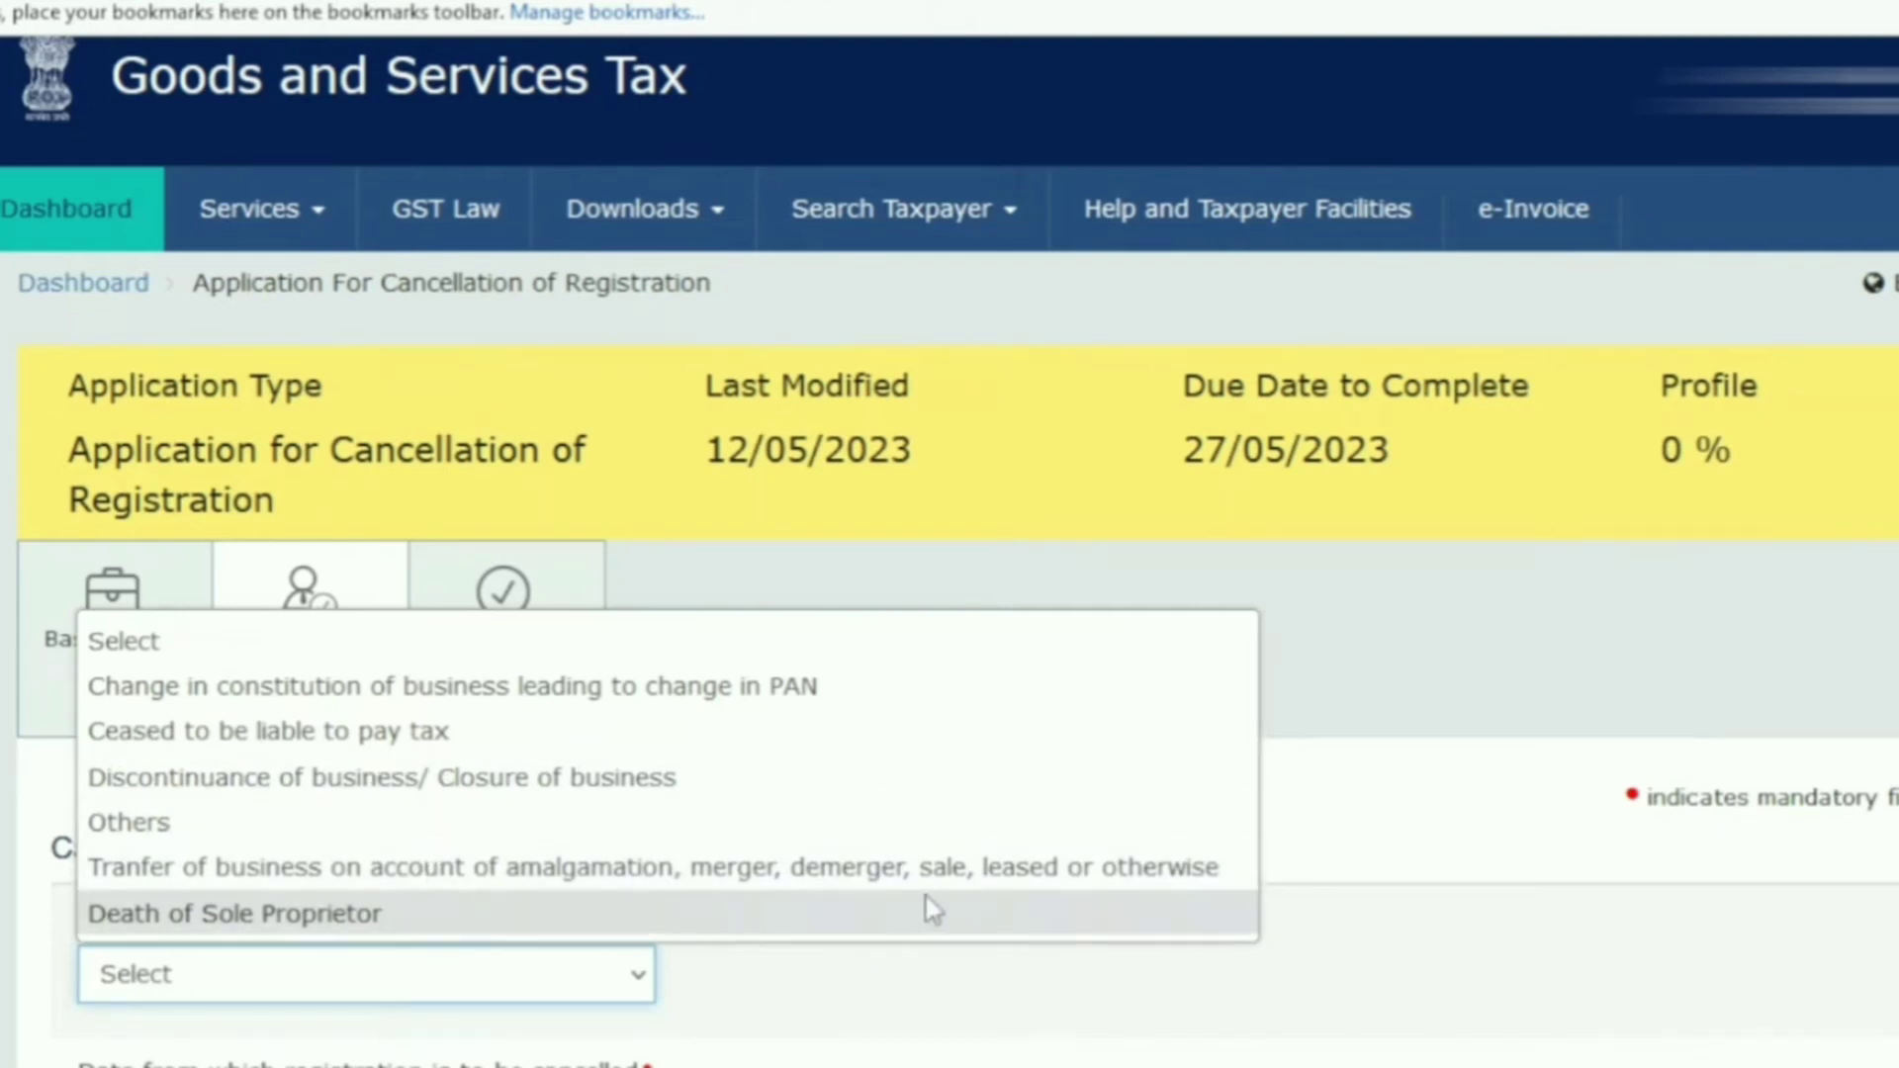
pyautogui.click(1609, 634)
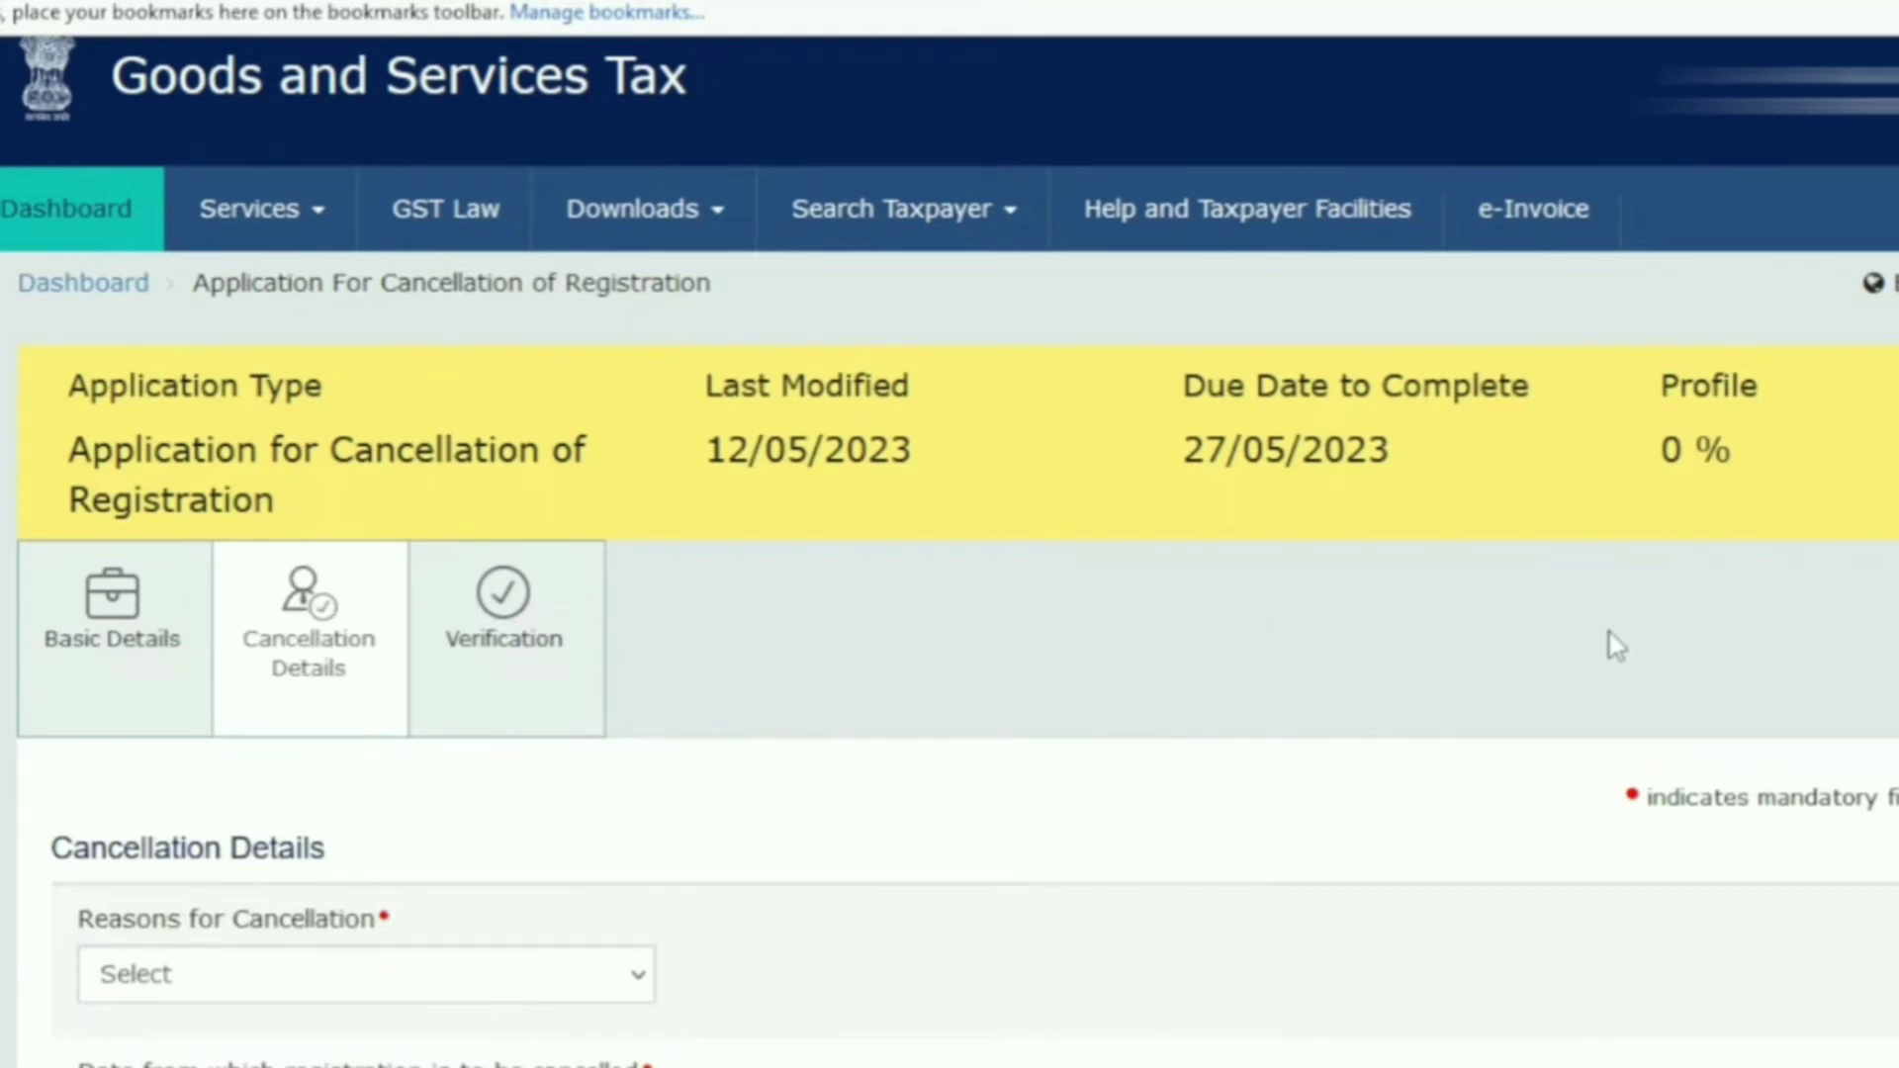
# Step: Set the date from which registration is to be cancelled to 30/04/2023
pyautogui.scroll(-2, 1616, 647)
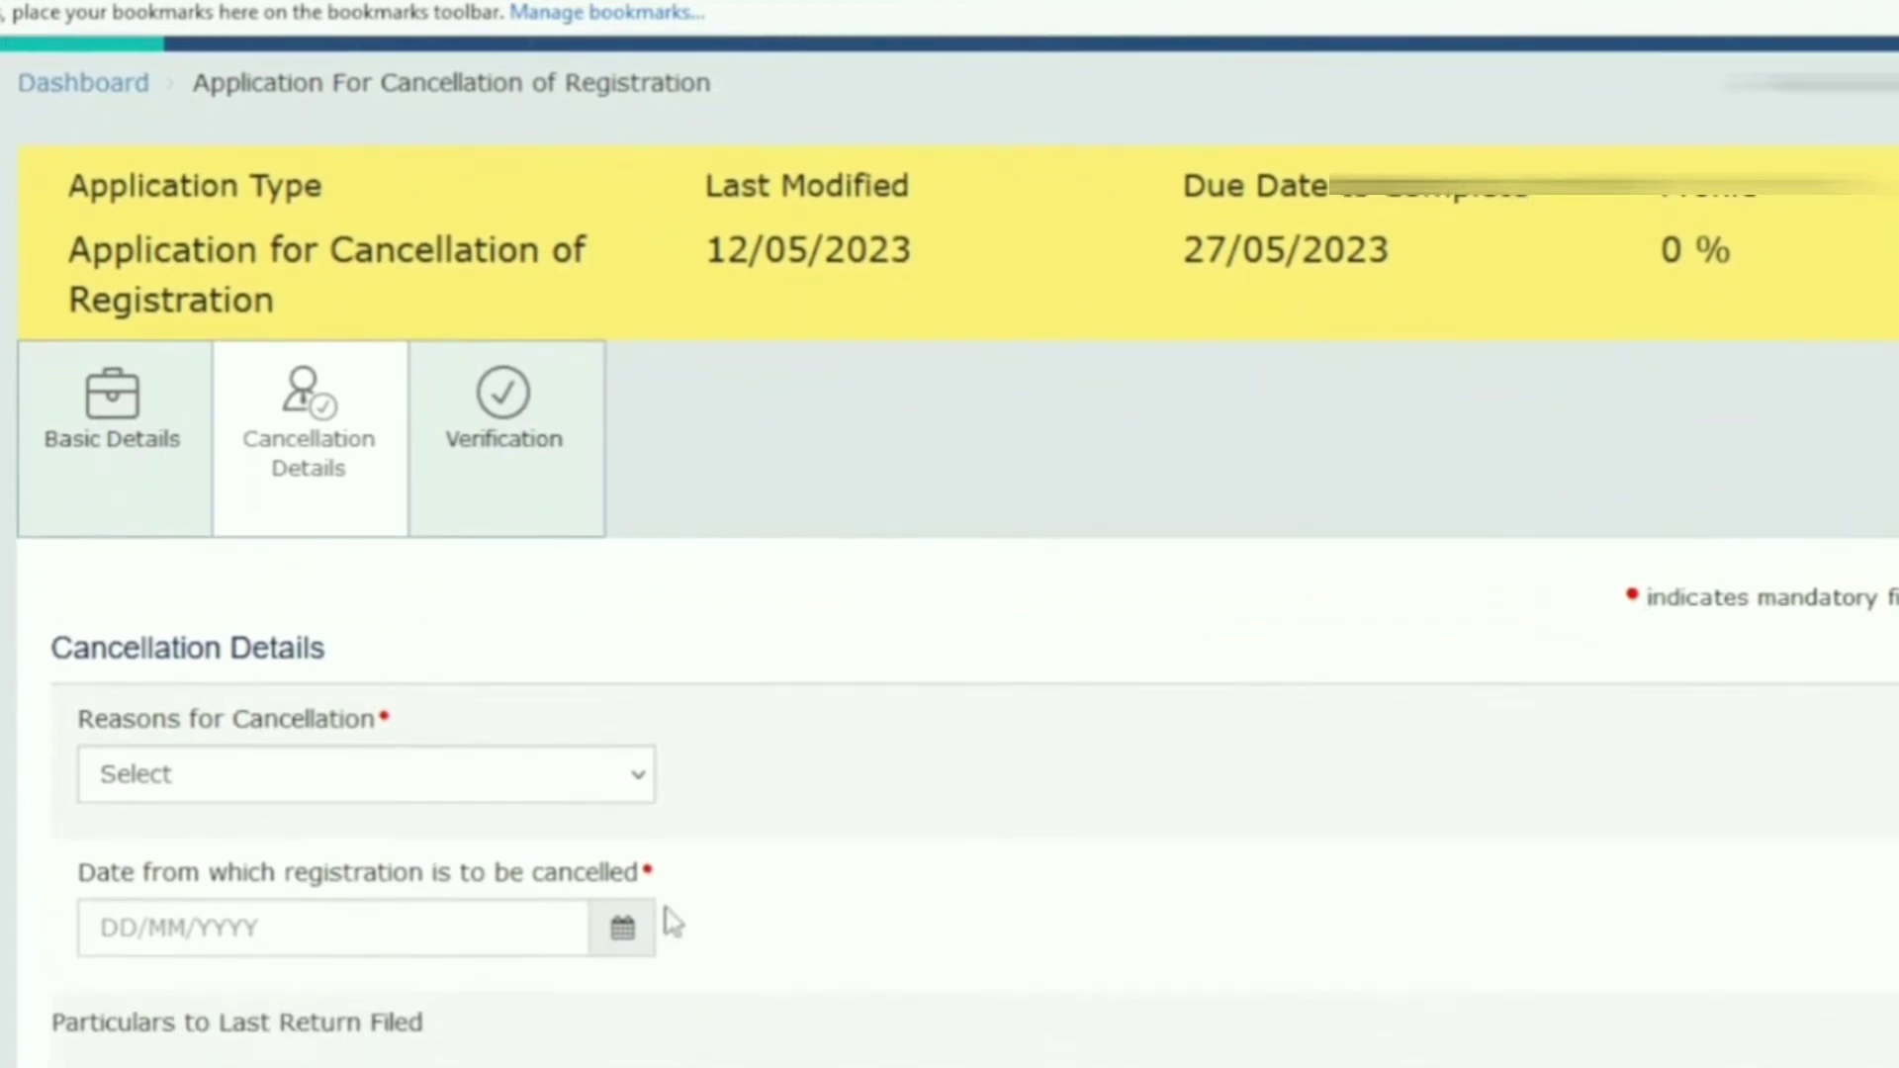
pyautogui.click(622, 931)
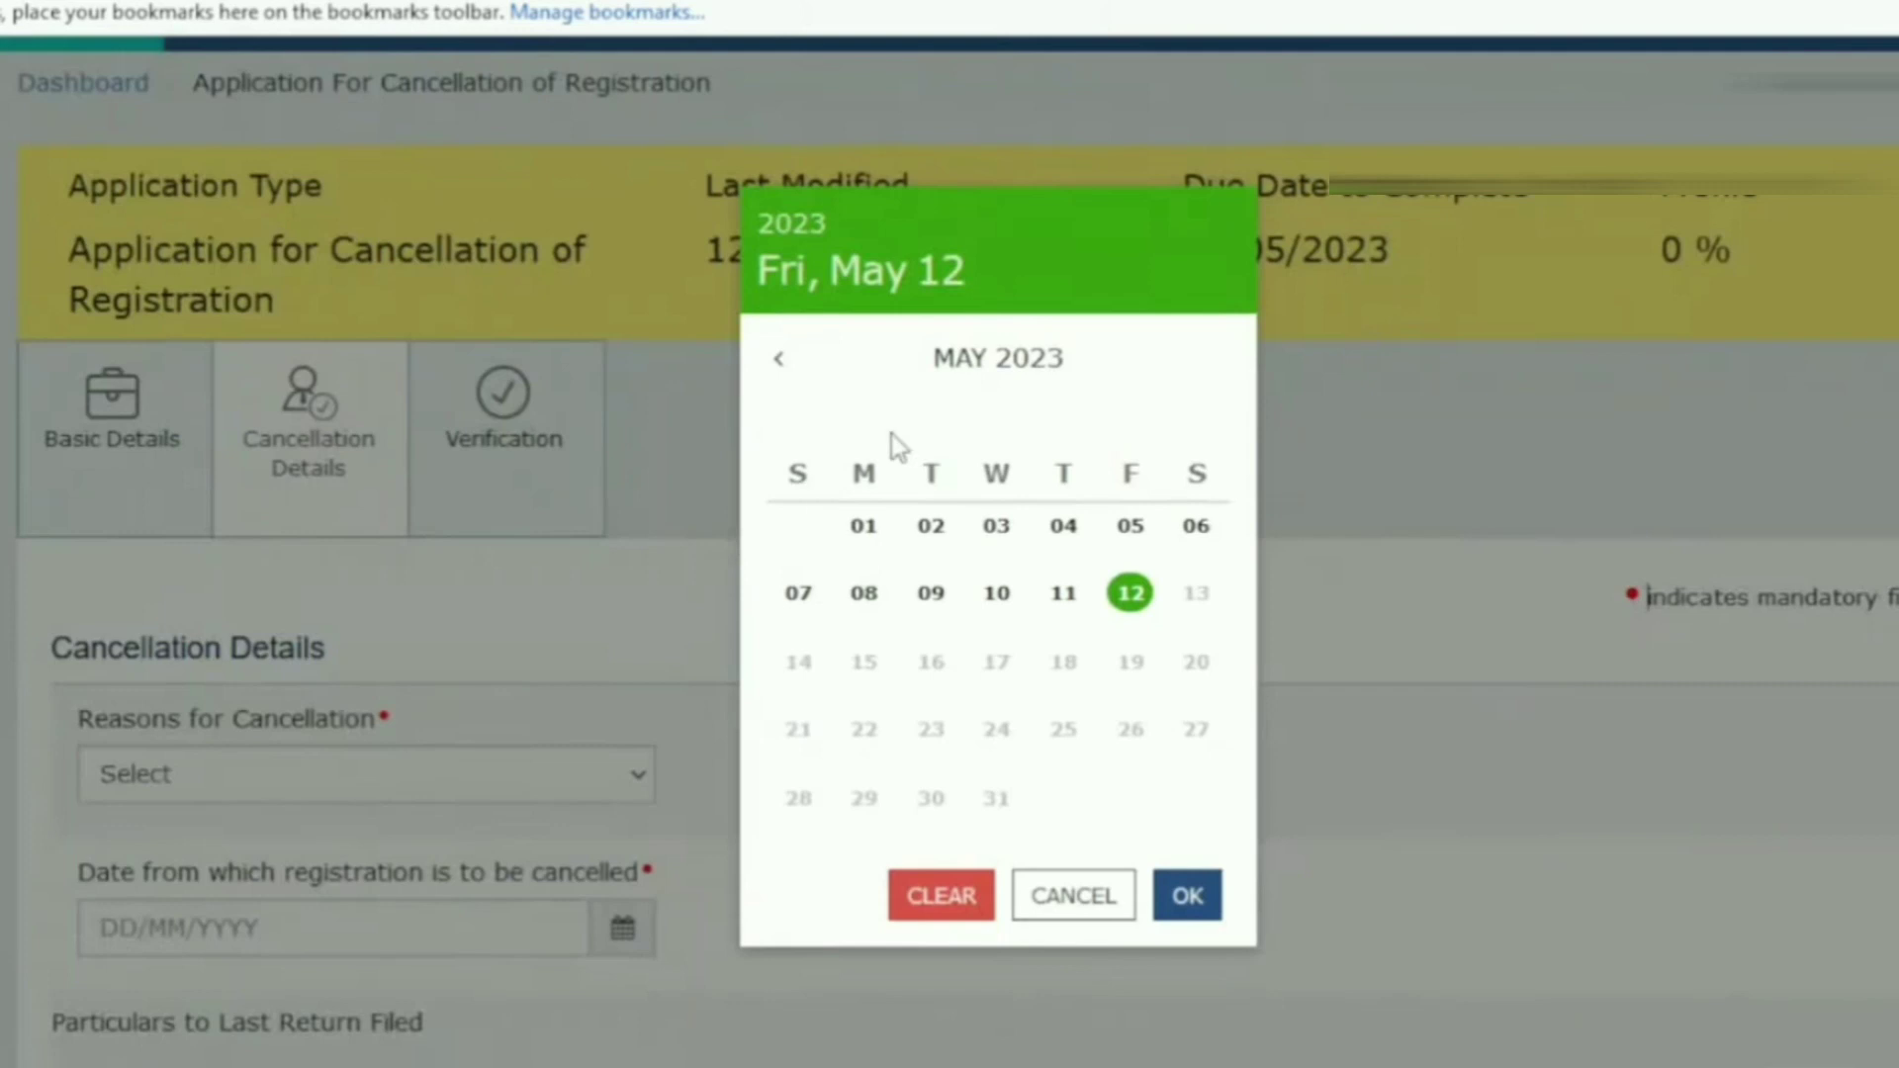
pyautogui.click(781, 360)
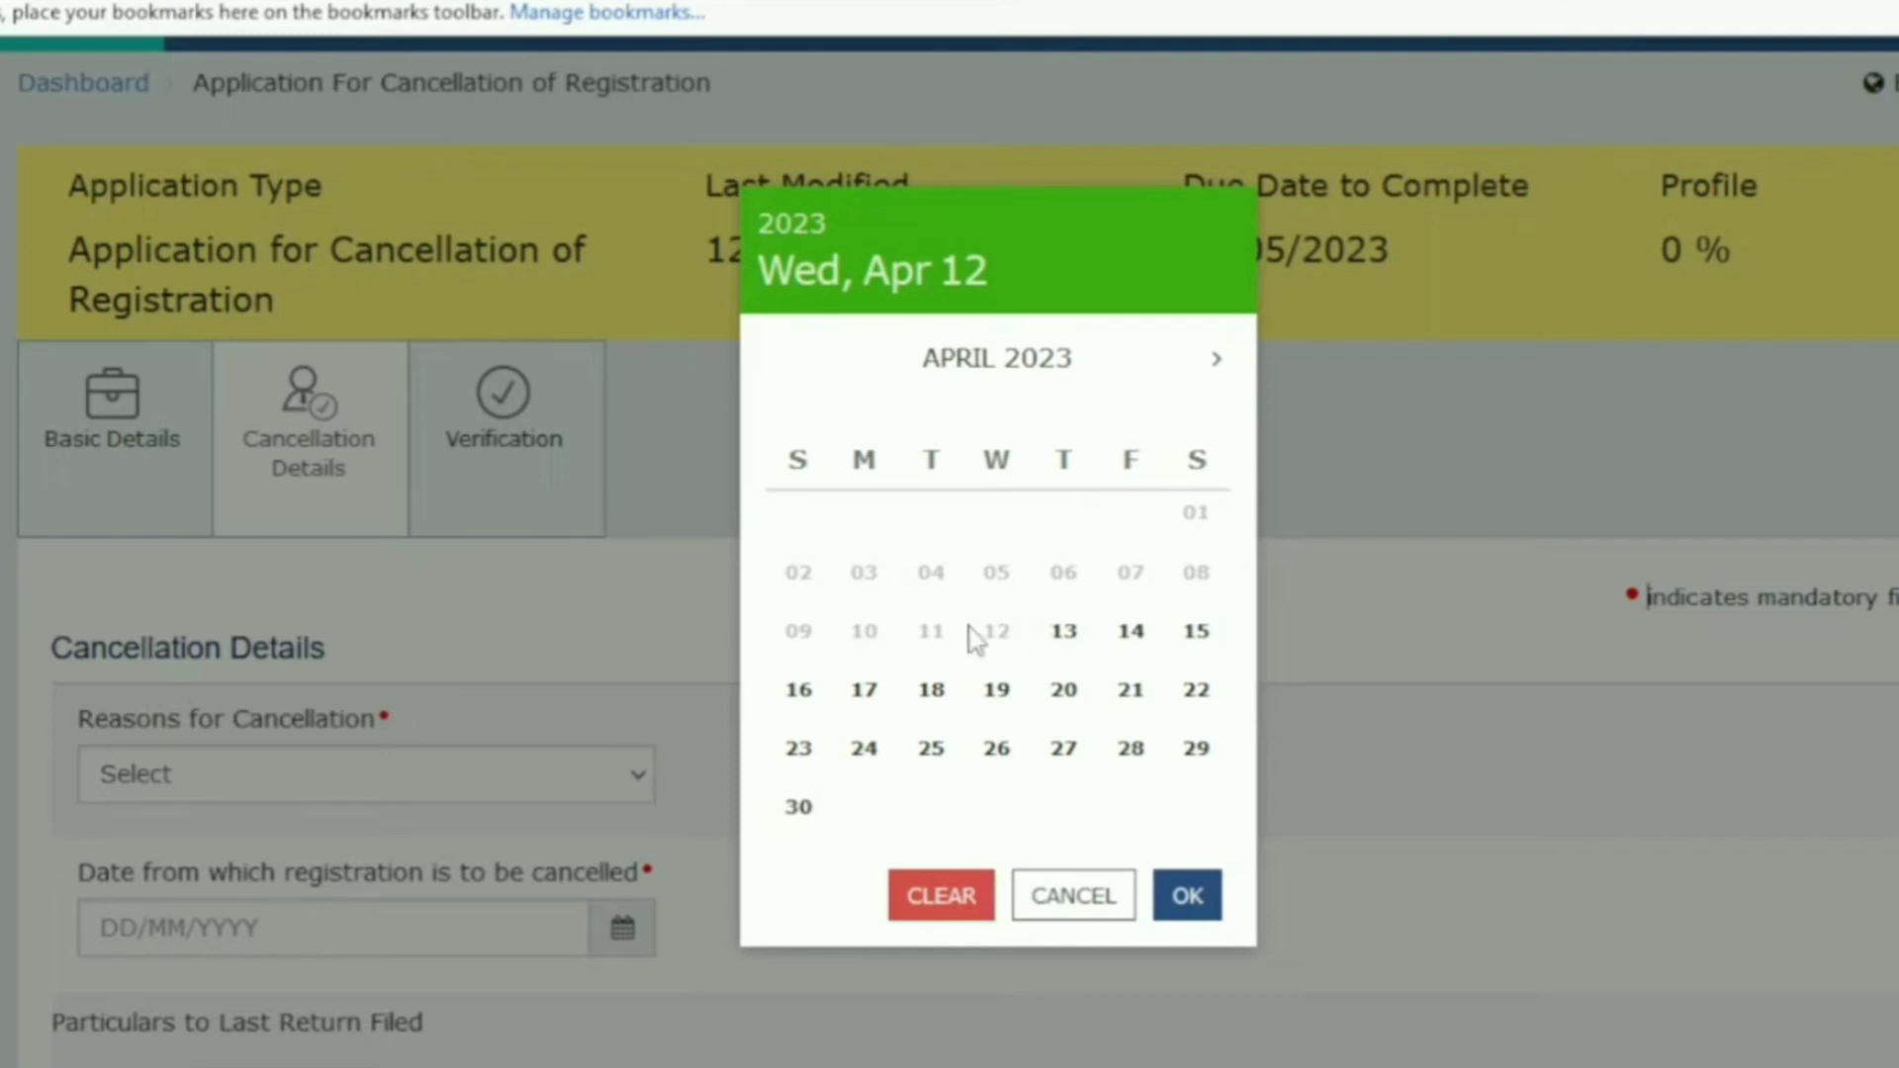
pyautogui.click(798, 806)
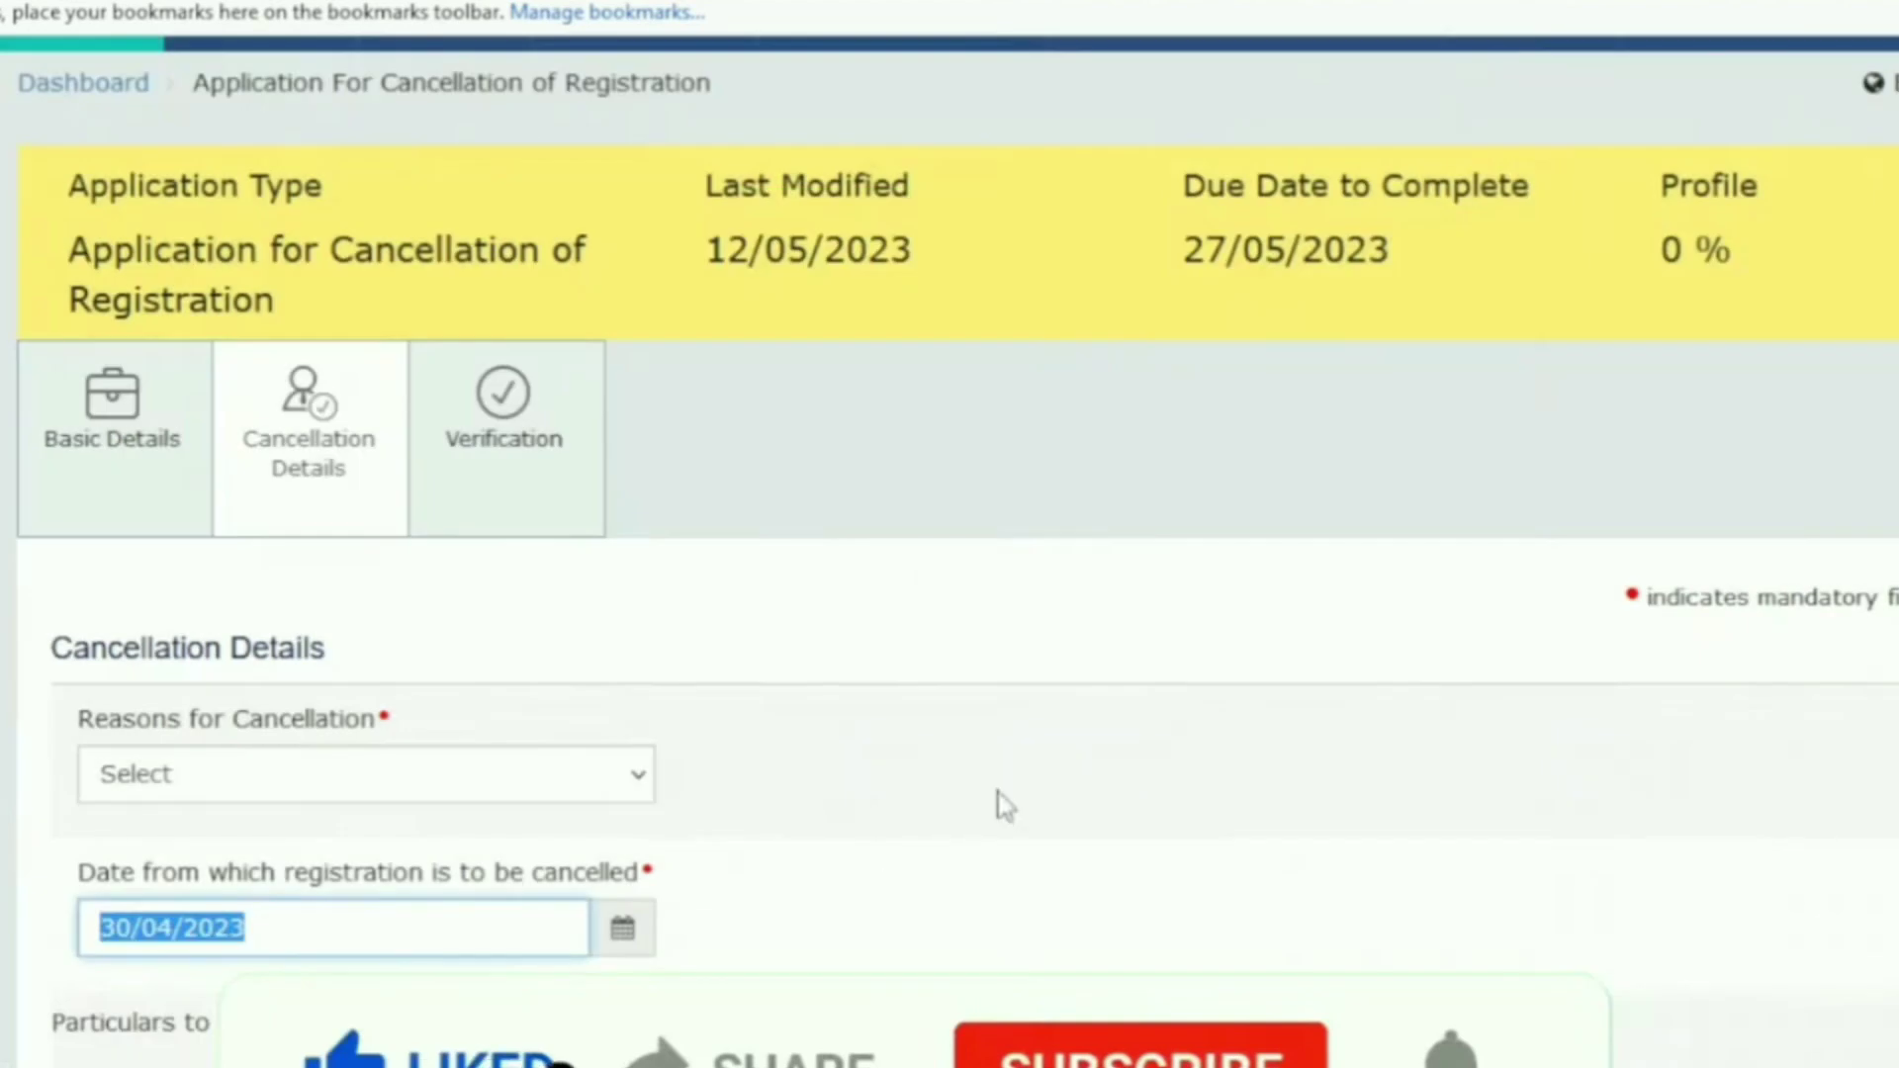
# Step: Select "Discontinuance of business/ Closure of business" as the reason for cancellation and review the Tax Payable on Stock table
pyautogui.click(497, 782)
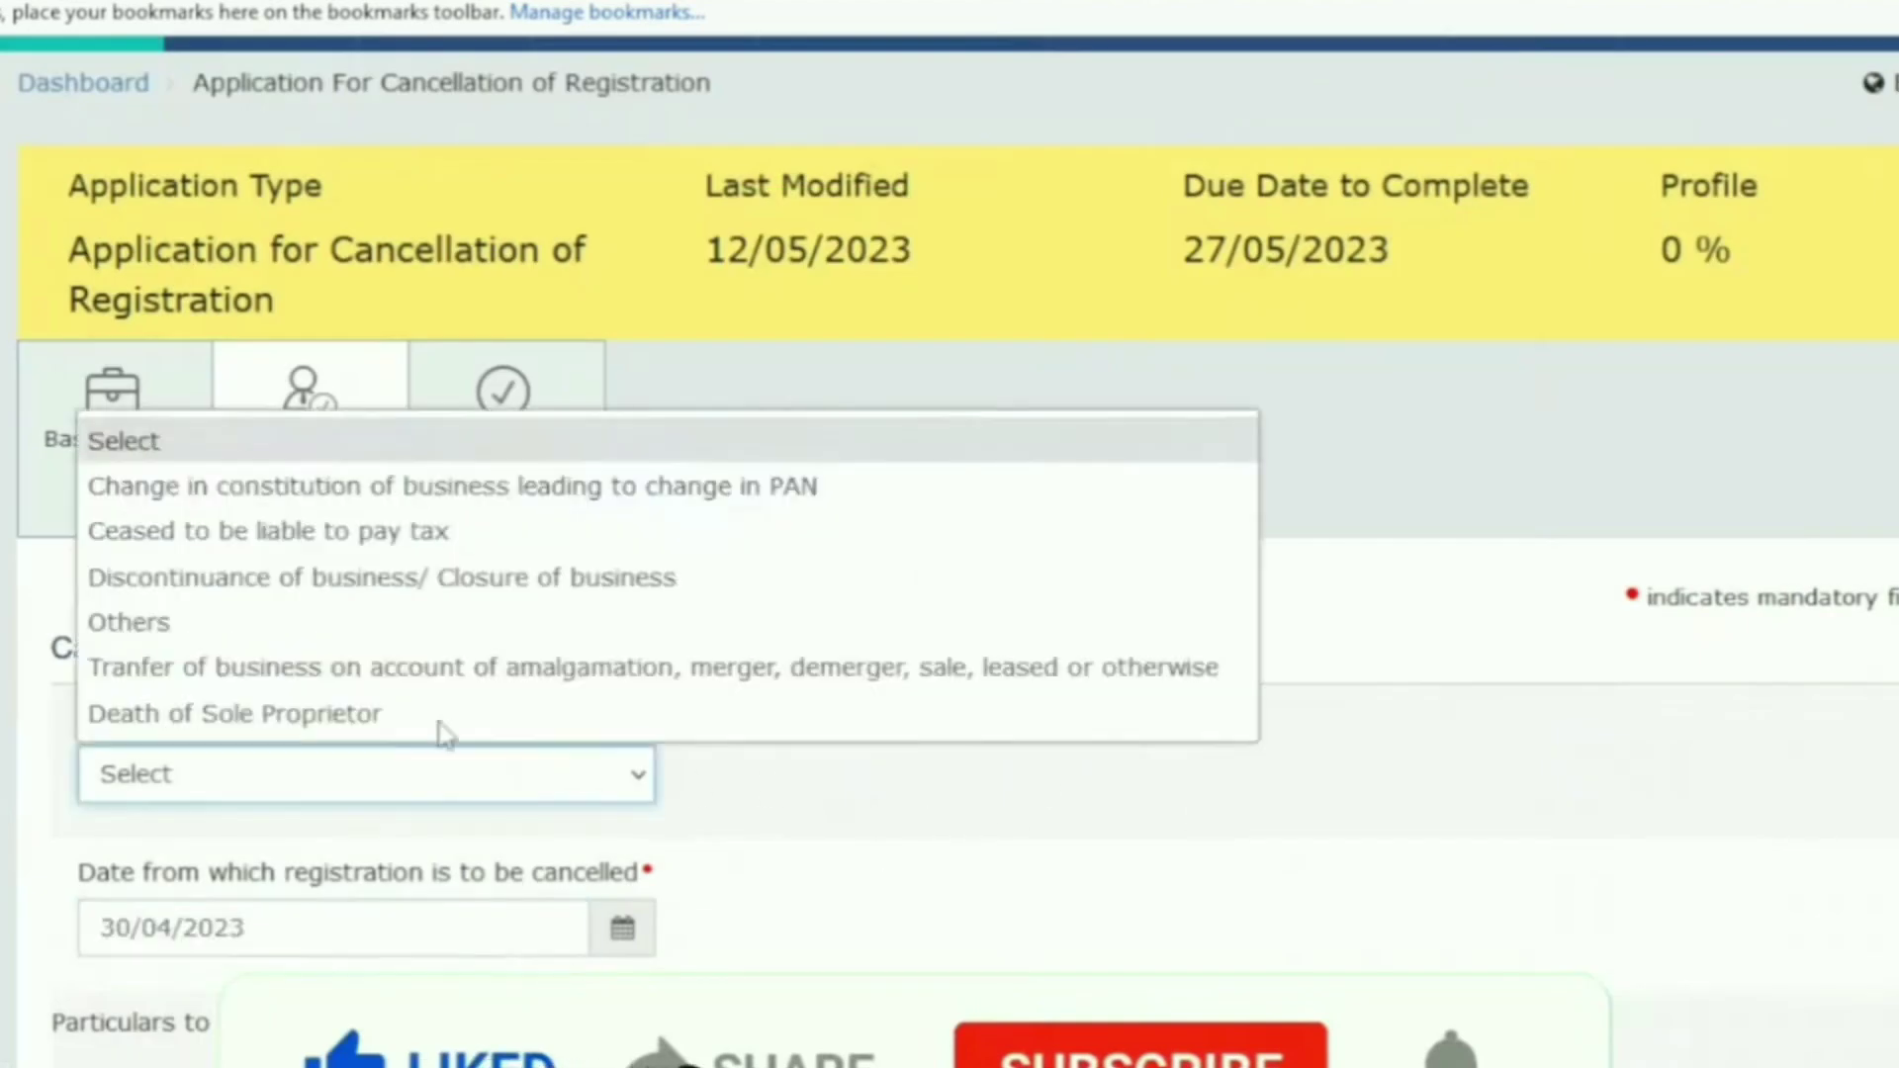
pyautogui.click(384, 583)
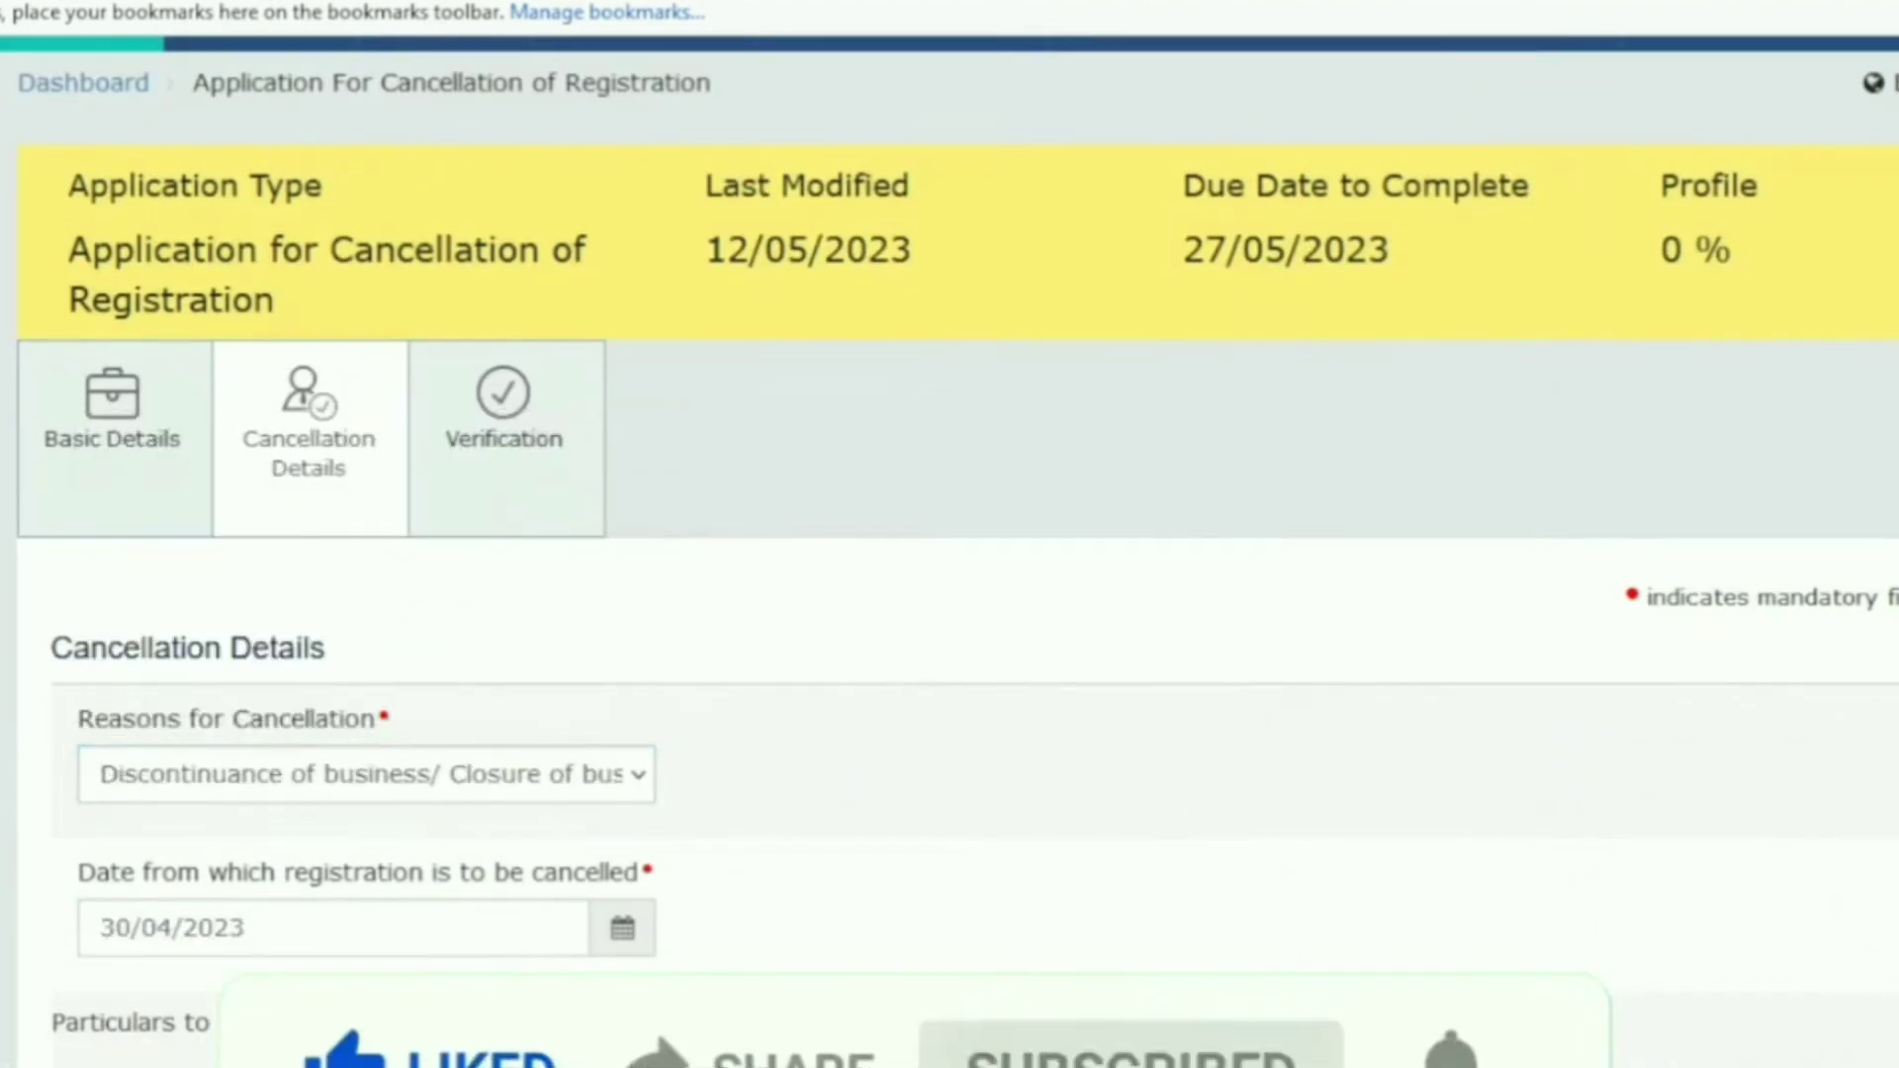
pyautogui.scroll(-3, 950, 554)
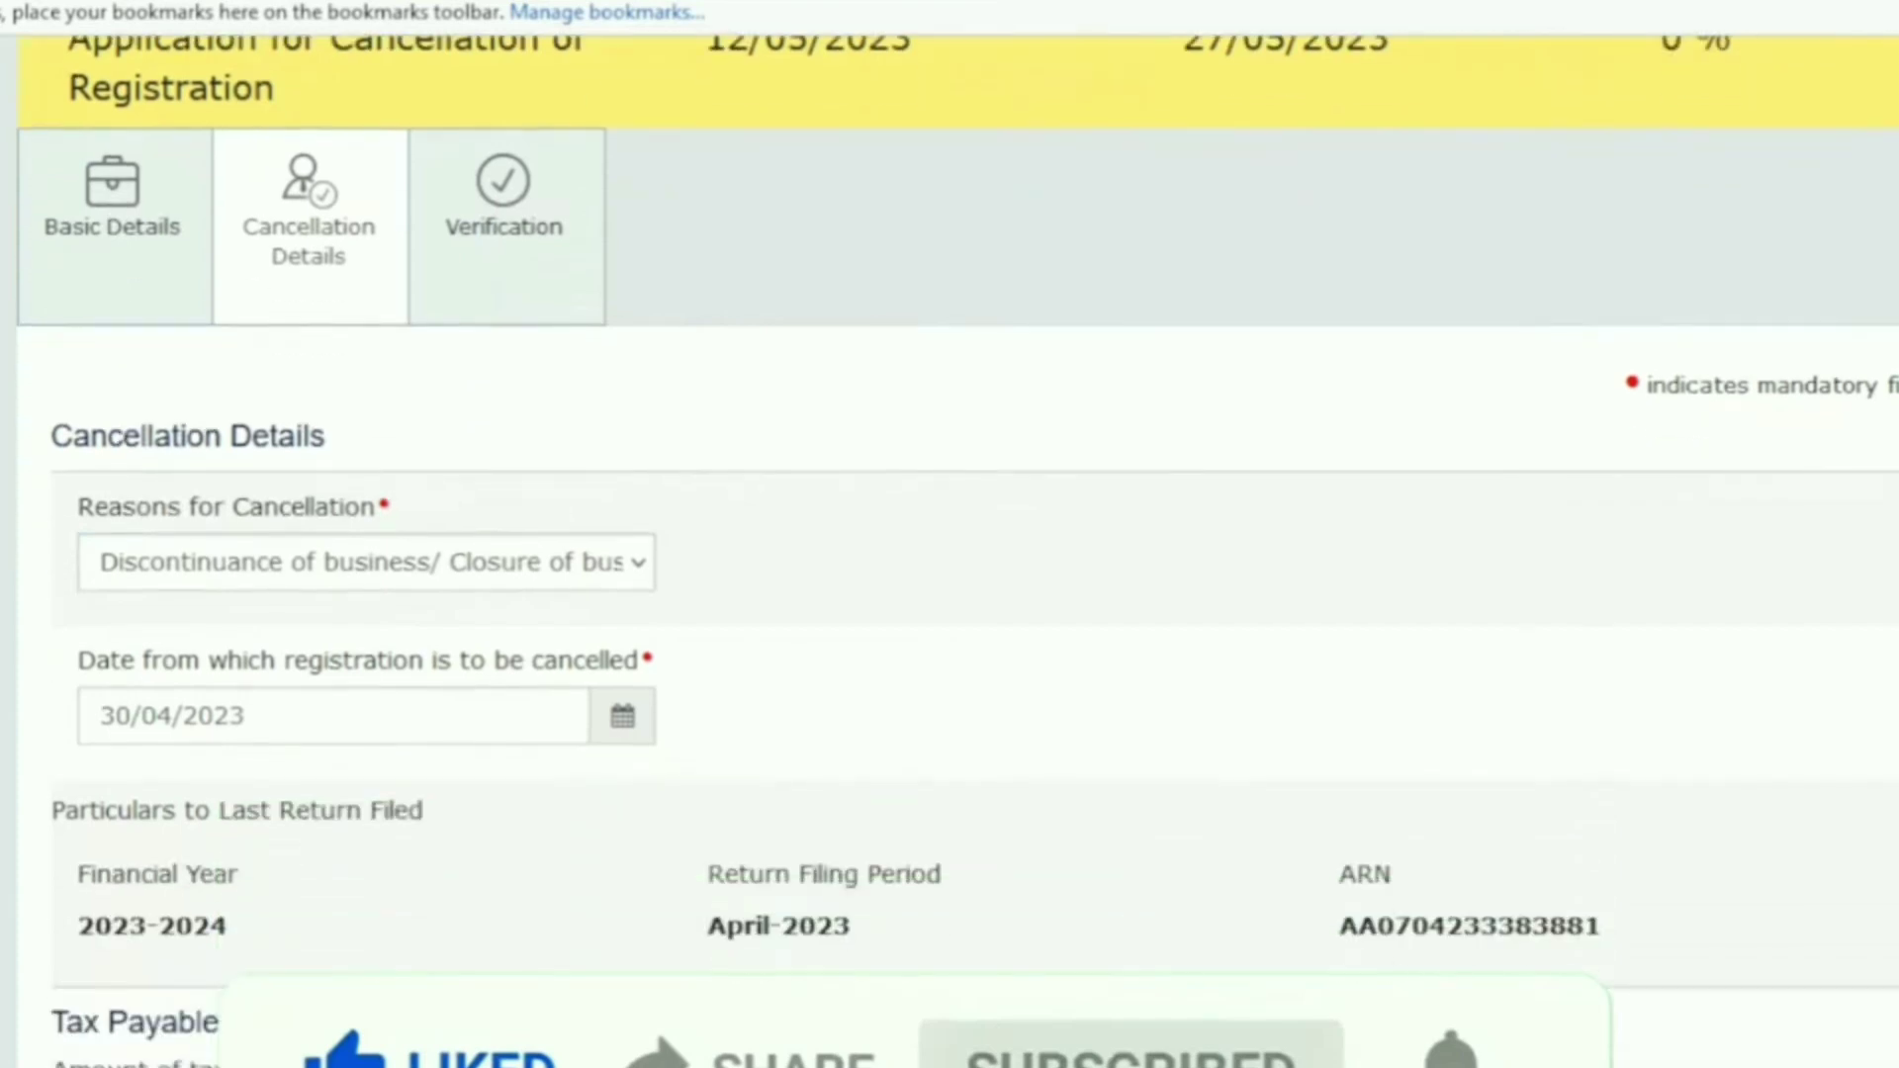
pyautogui.scroll(-8, 950, 554)
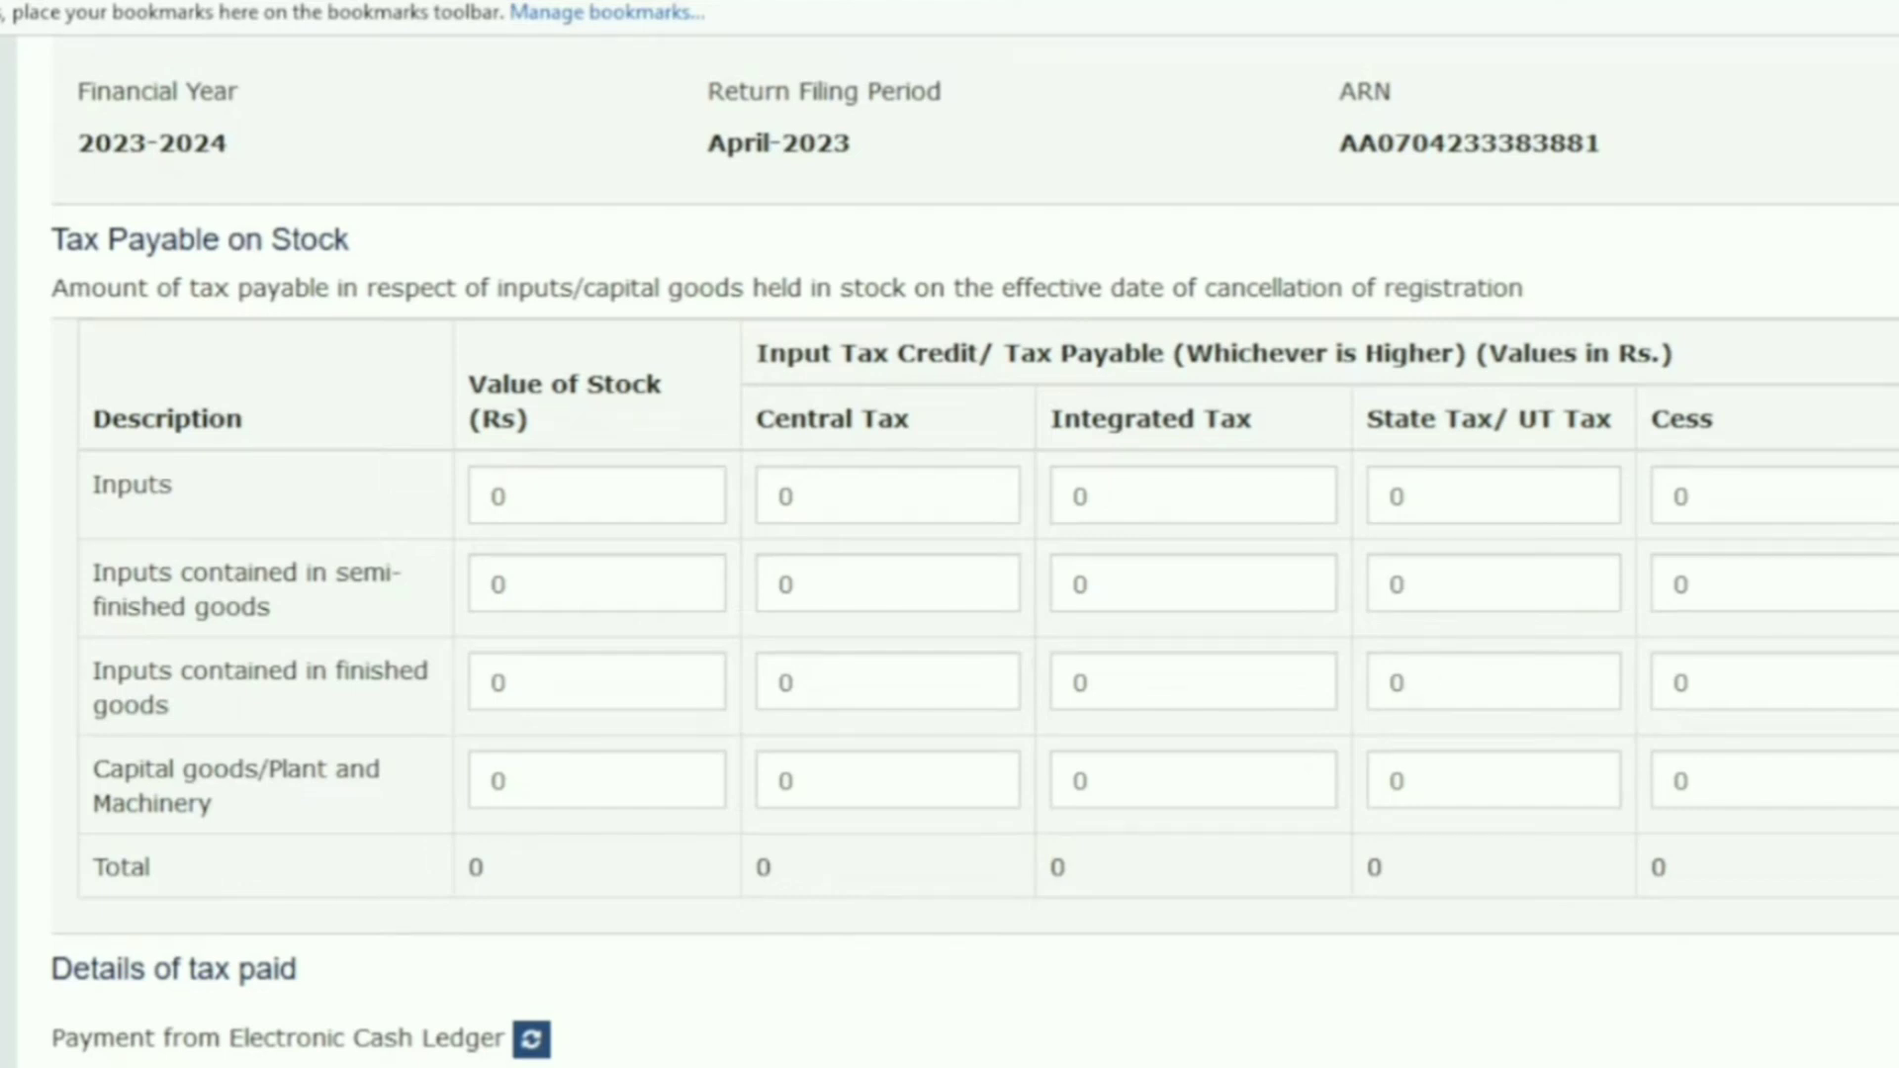
pyautogui.scroll(-1, 1476, 511)
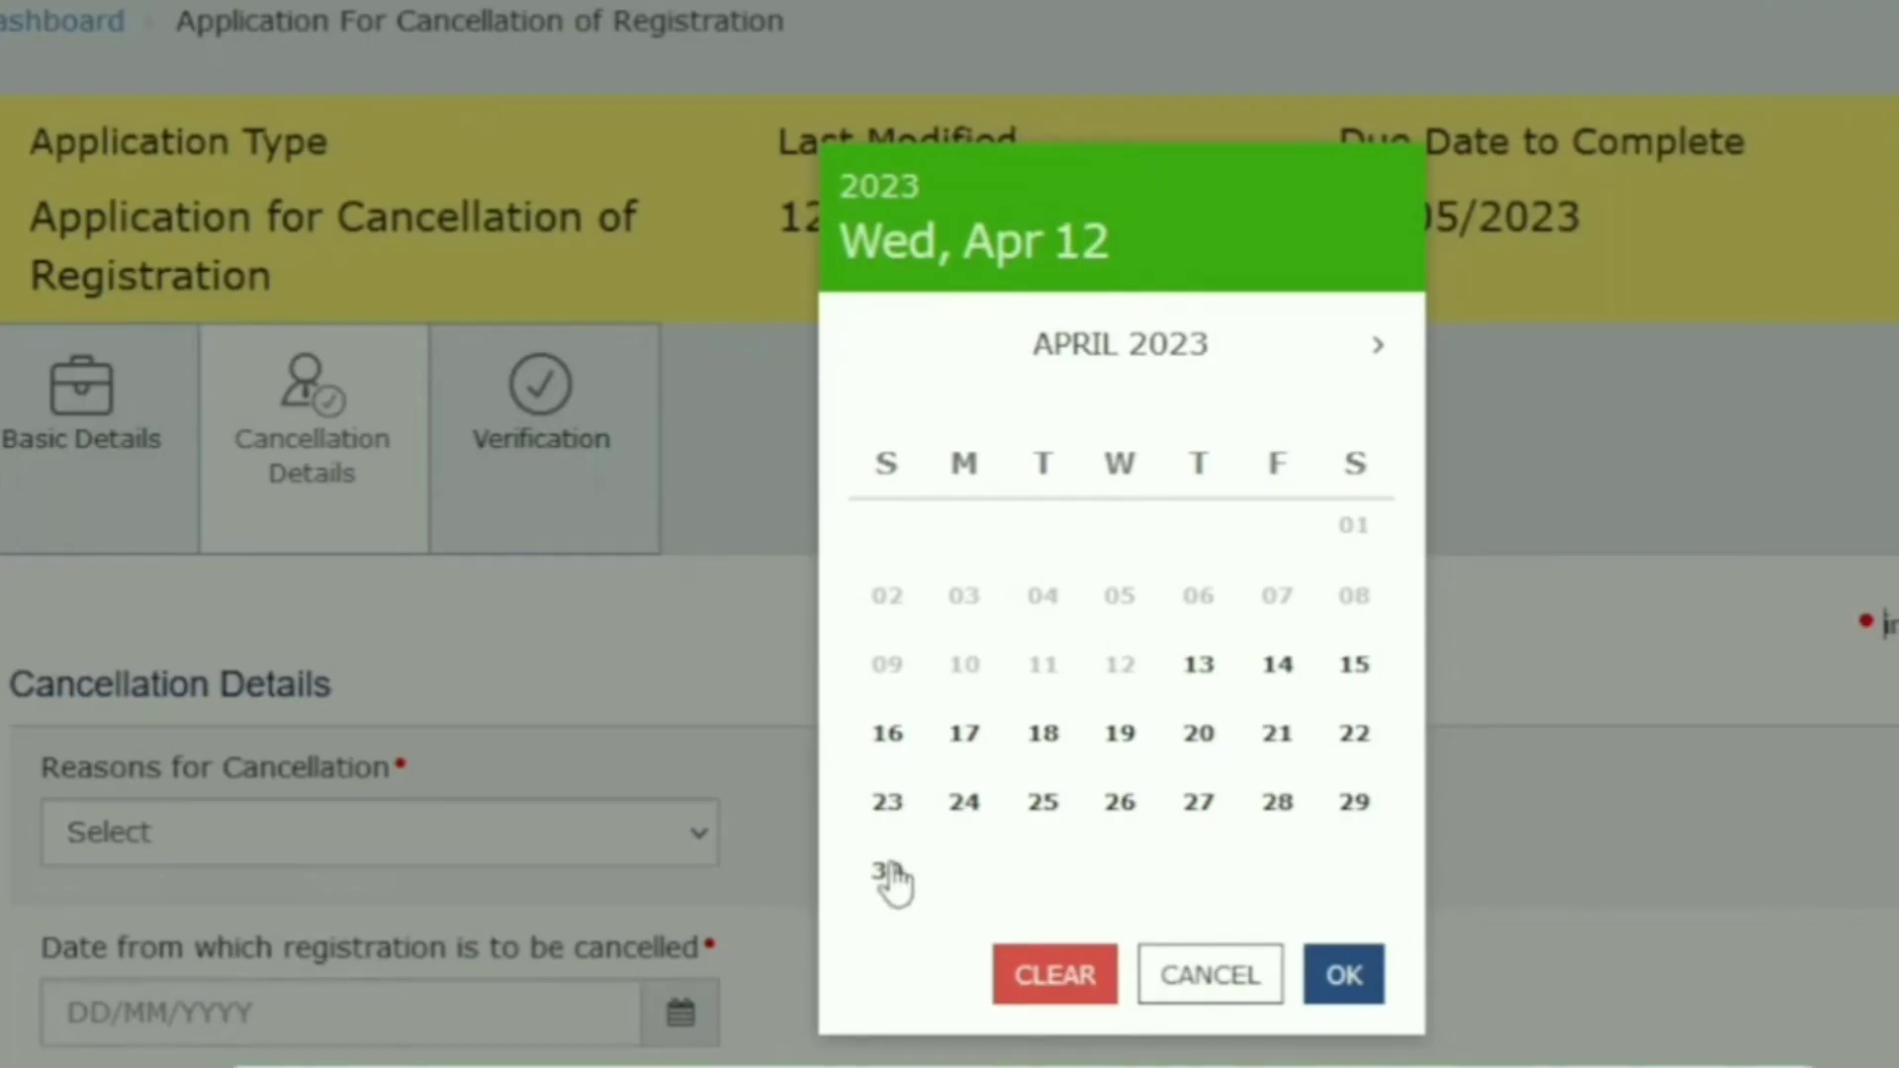
# Step: Set the cancellation date to 30/04/2023 and the reason to "Discontinuance of business/ Closure of business"
pyautogui.click(888, 867)
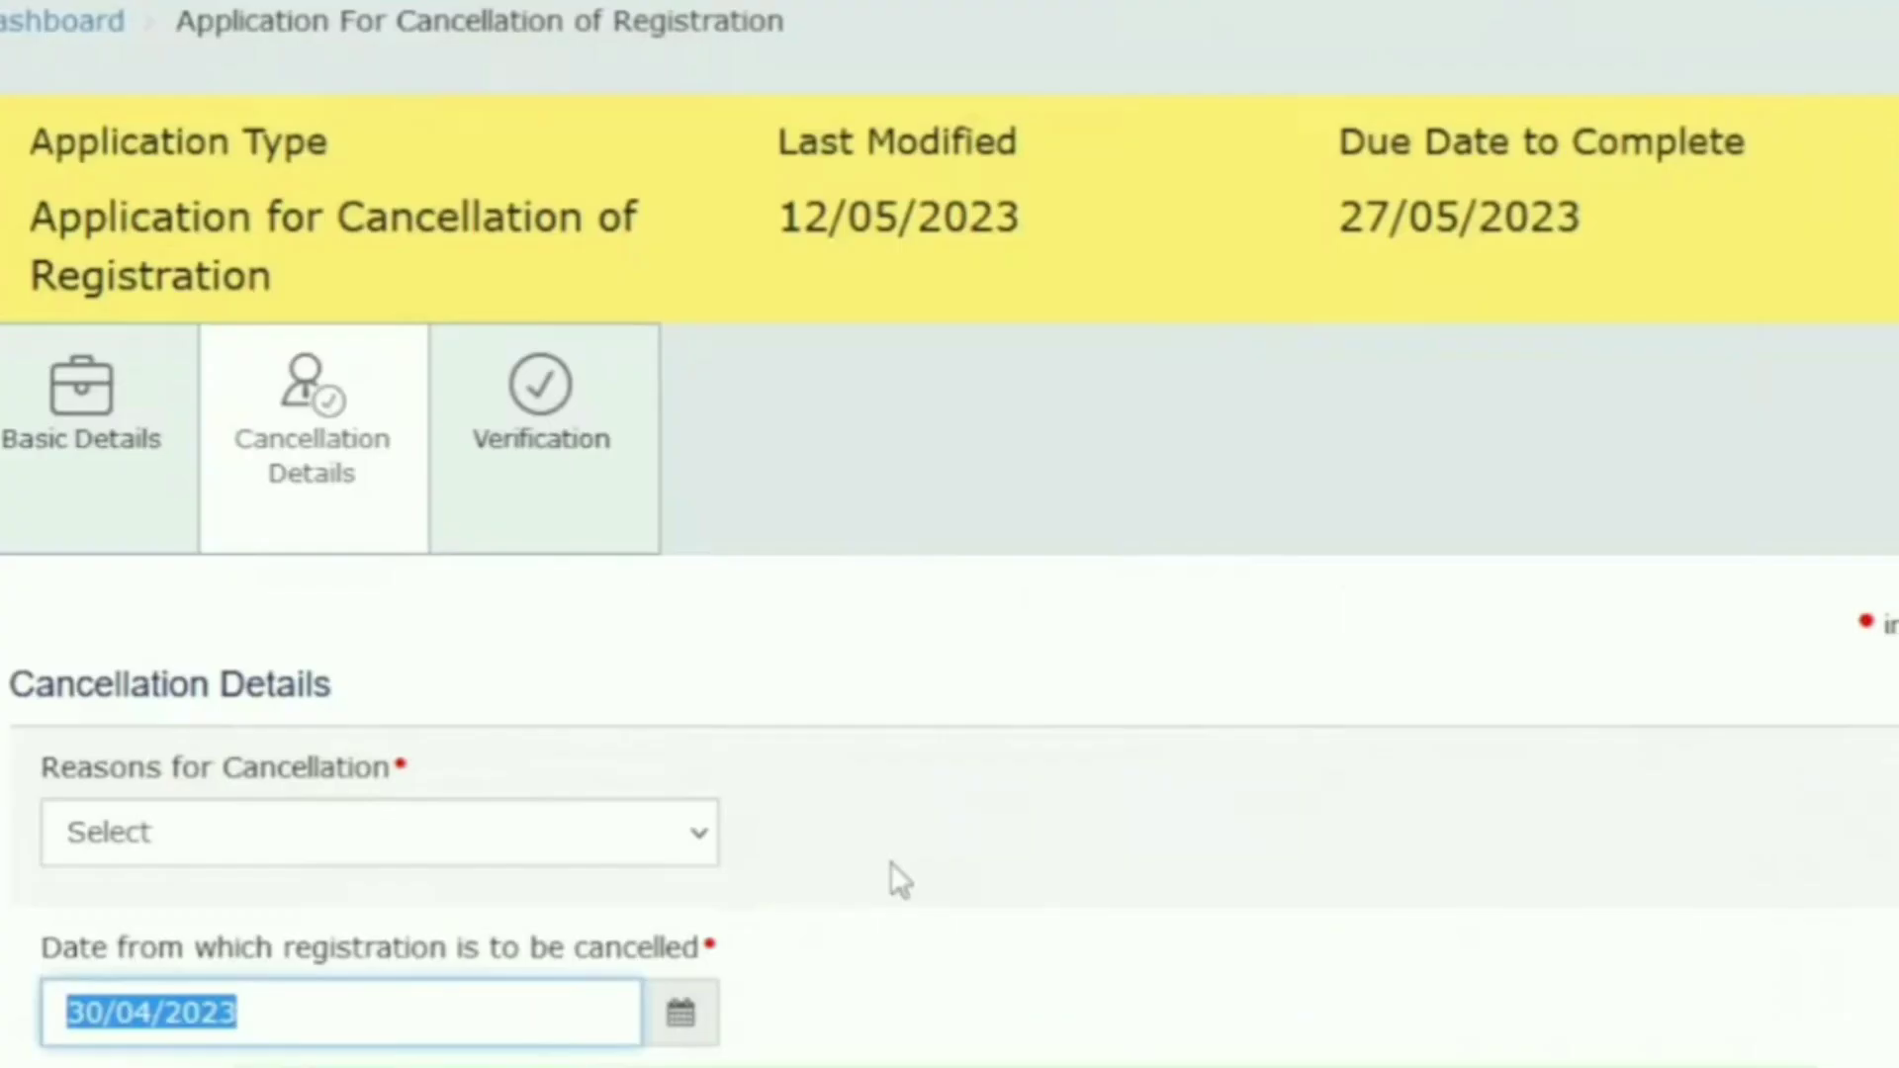
pyautogui.click(526, 835)
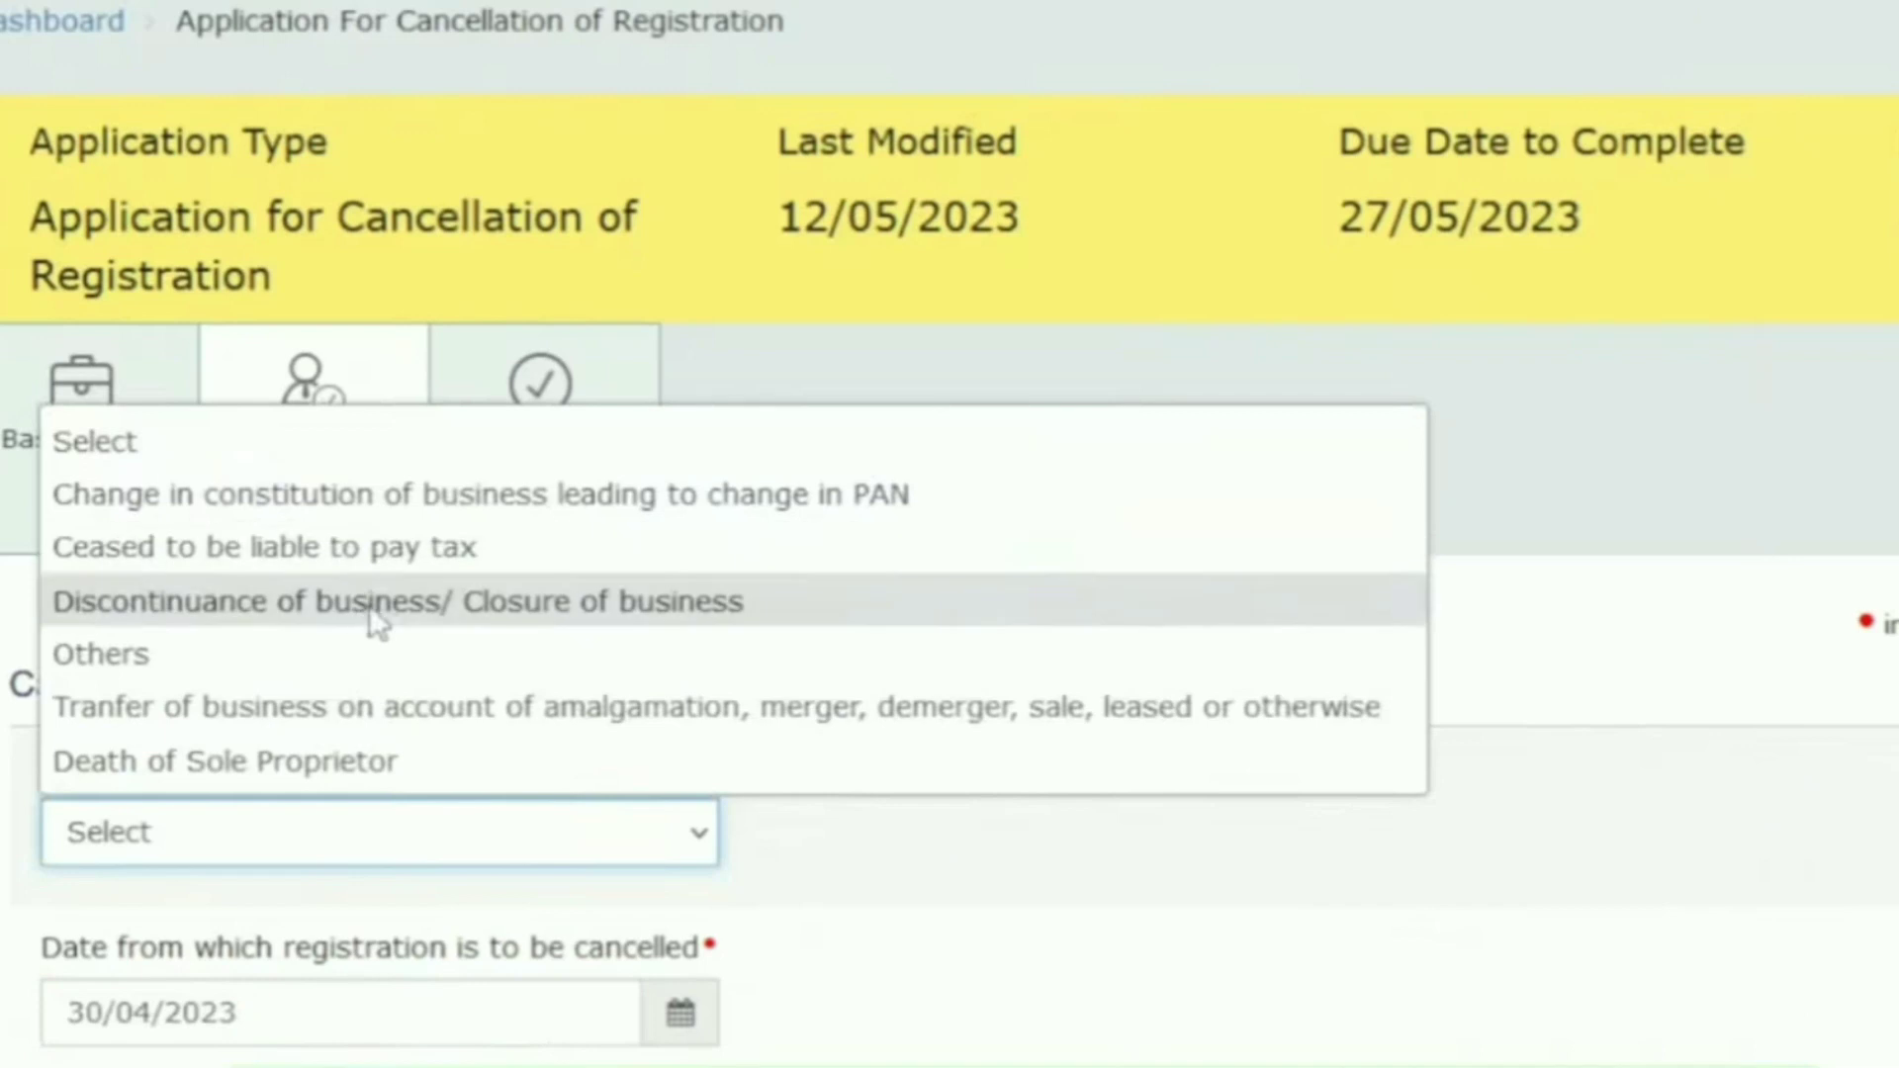
pyautogui.click(401, 606)
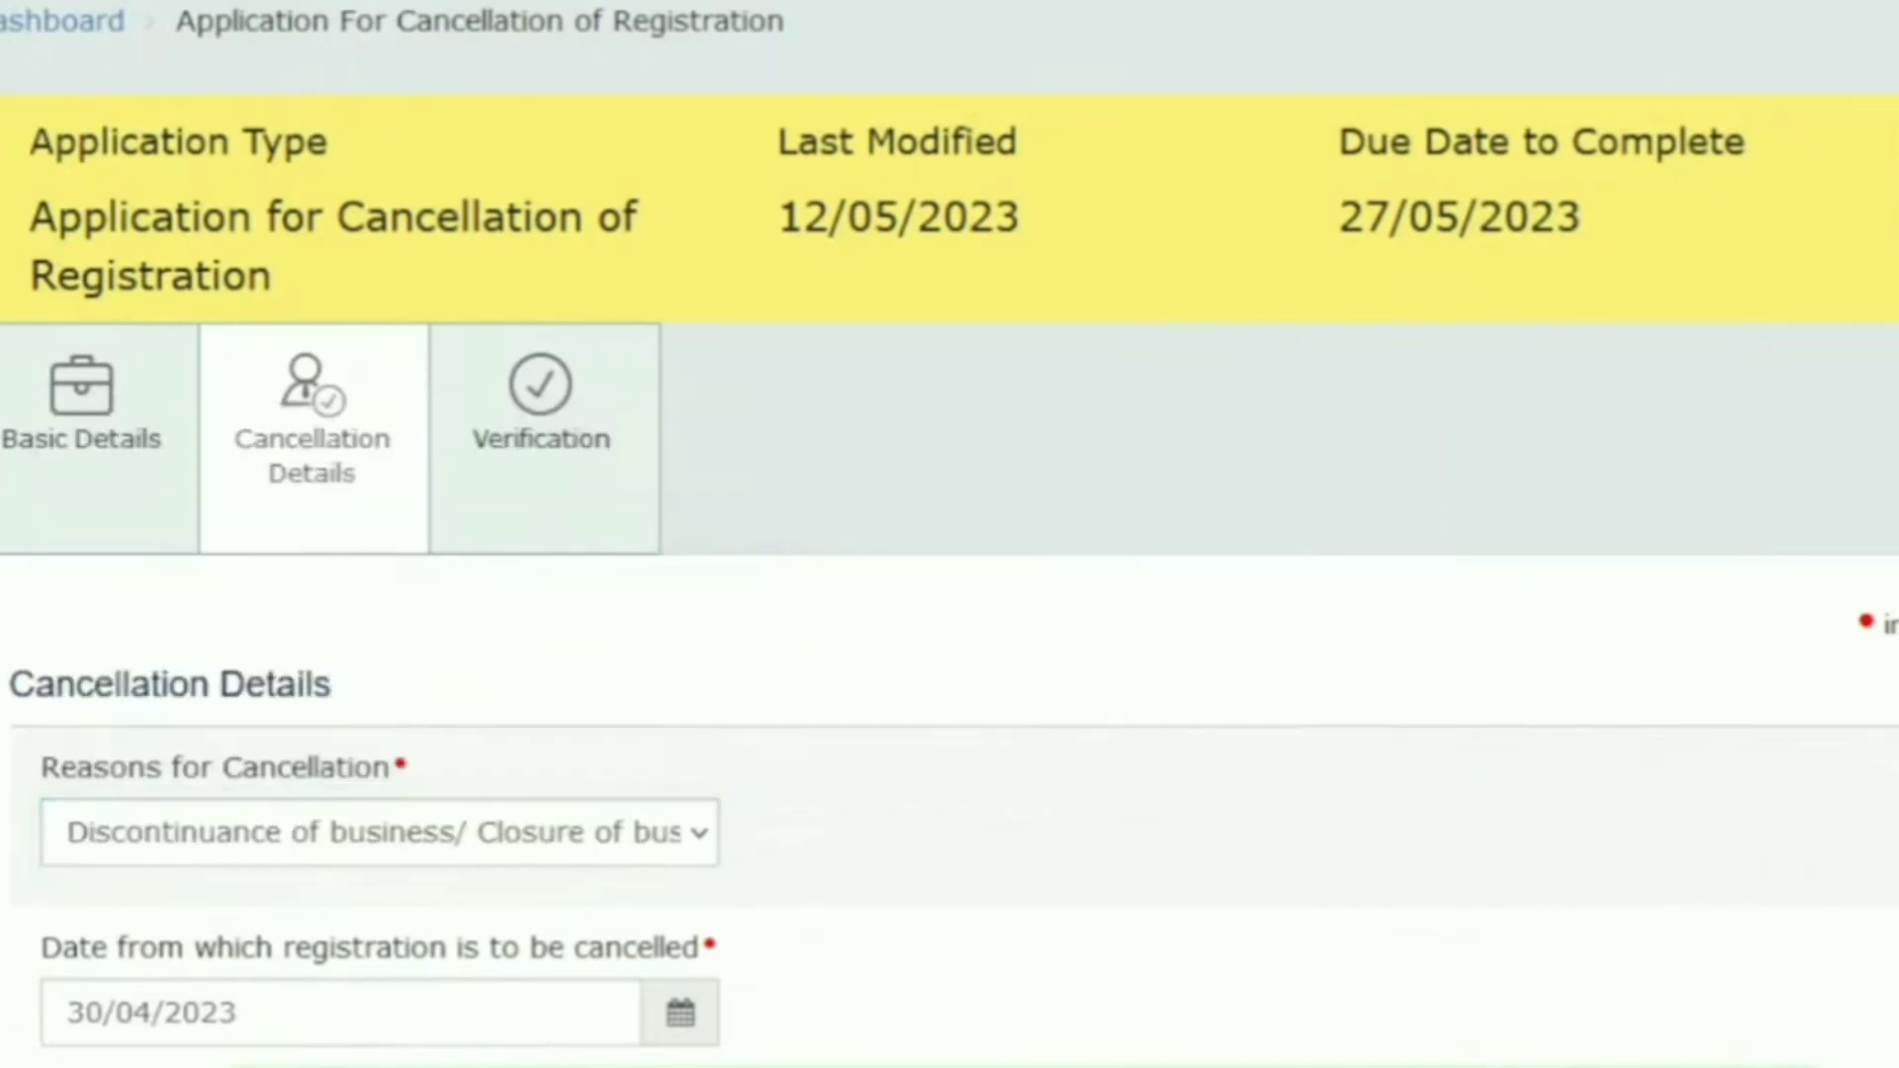
# Step: Check the Tax Payable on Stock and Details of tax paid sections, and continue to Verification
pyautogui.scroll(-3, 950, 534)
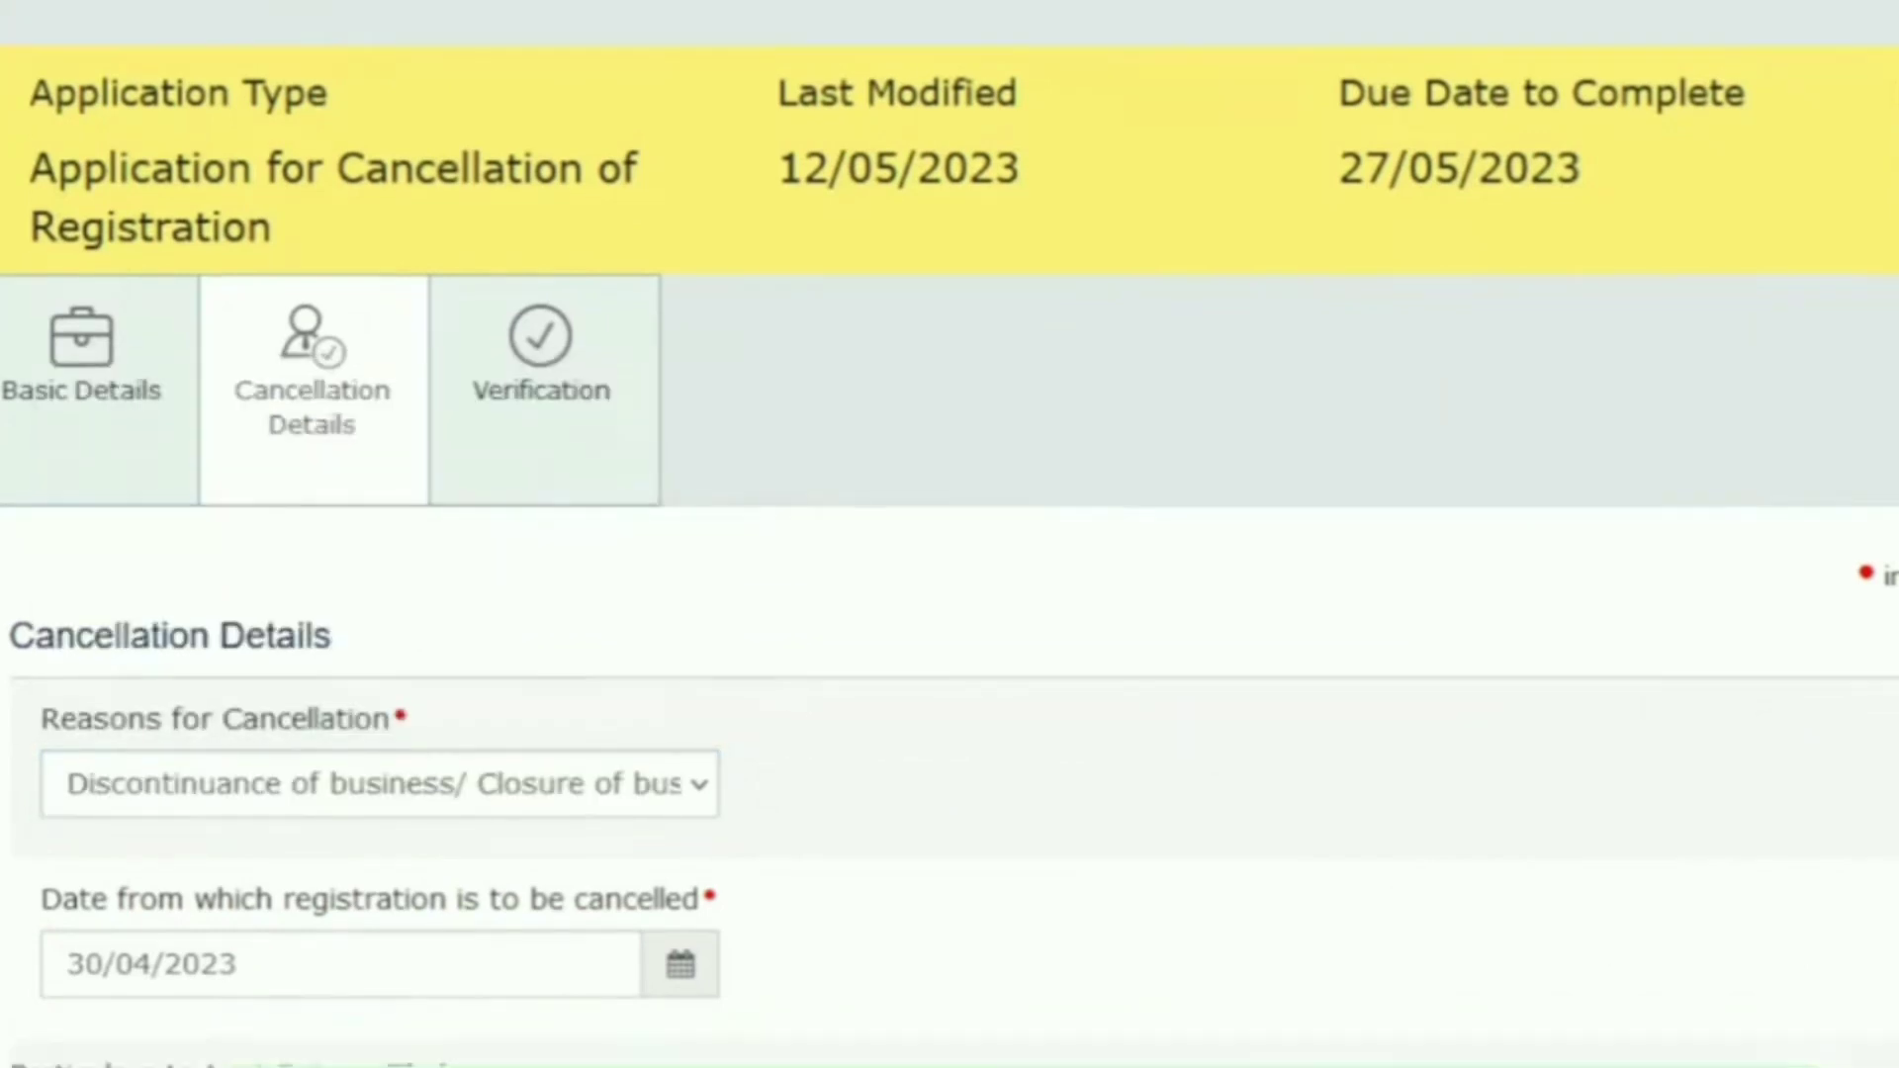
pyautogui.scroll(-9, 950, 534)
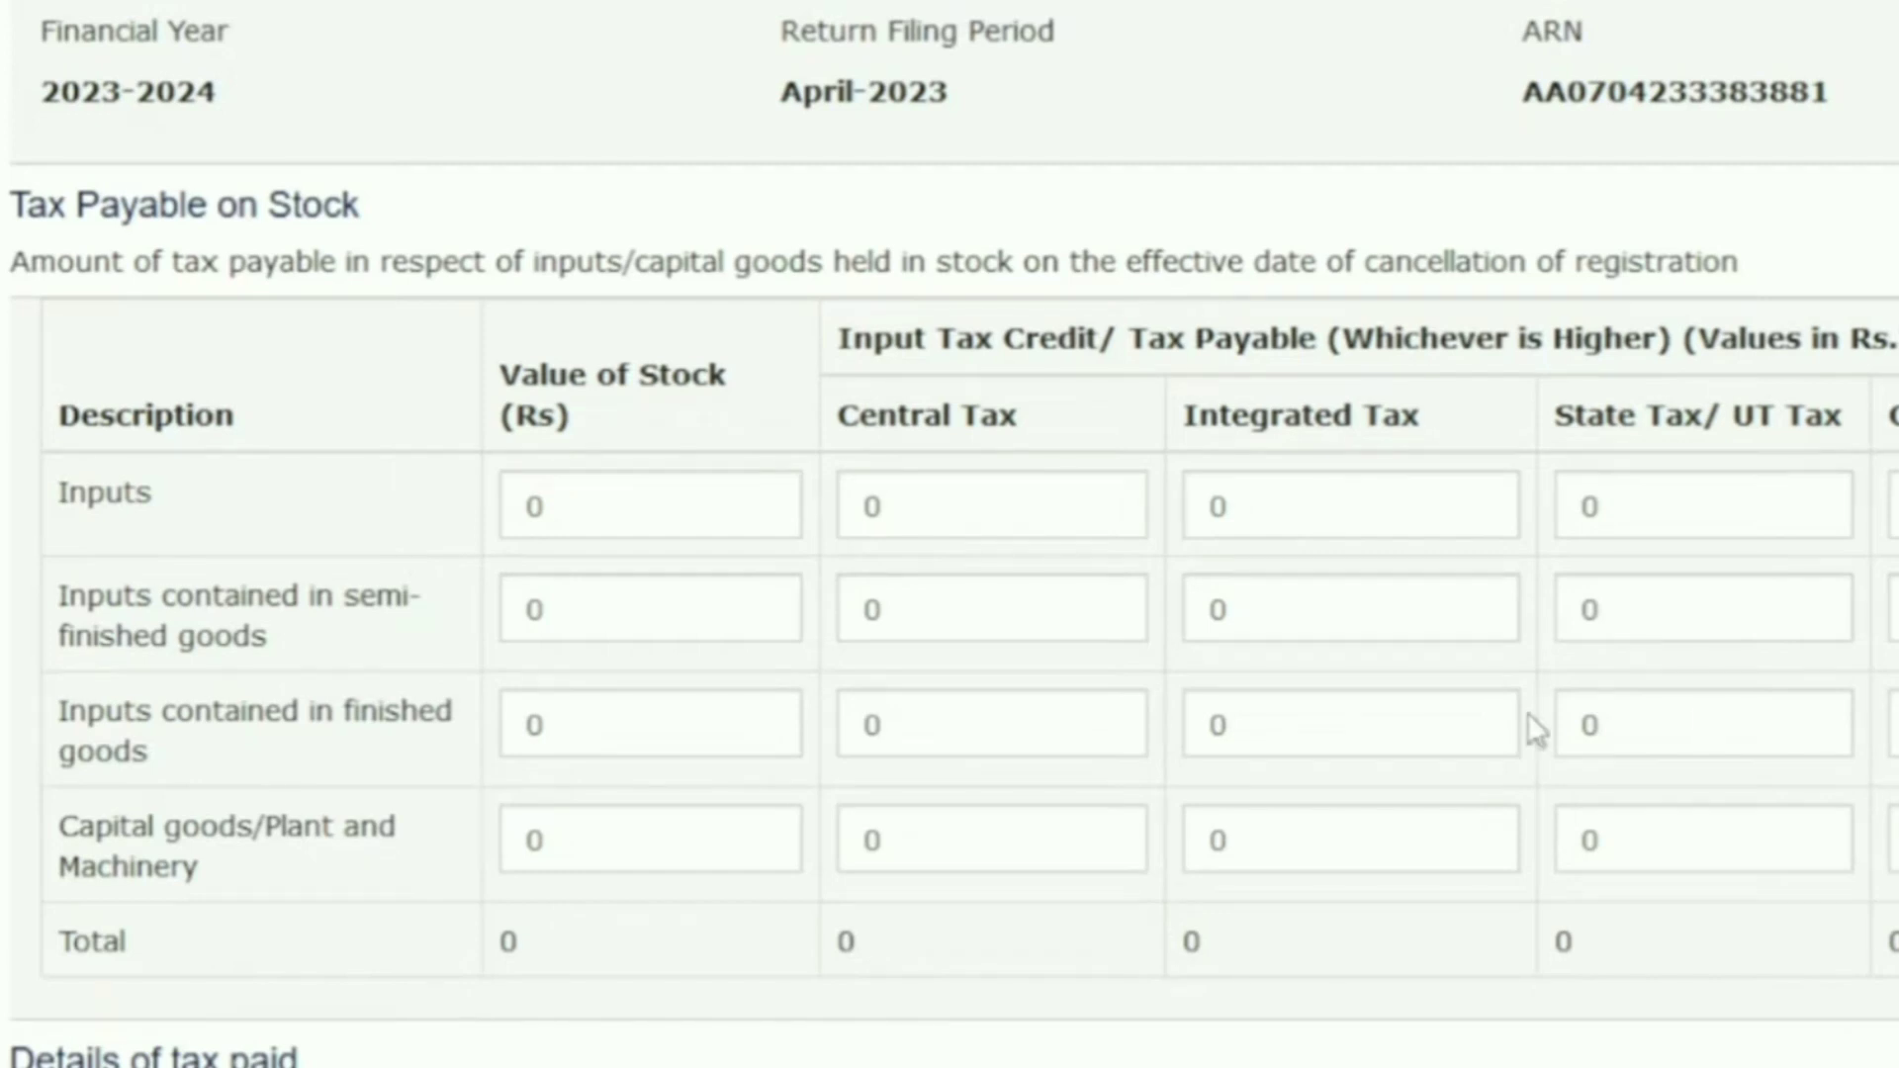
pyautogui.scroll(-1, 1682, 523)
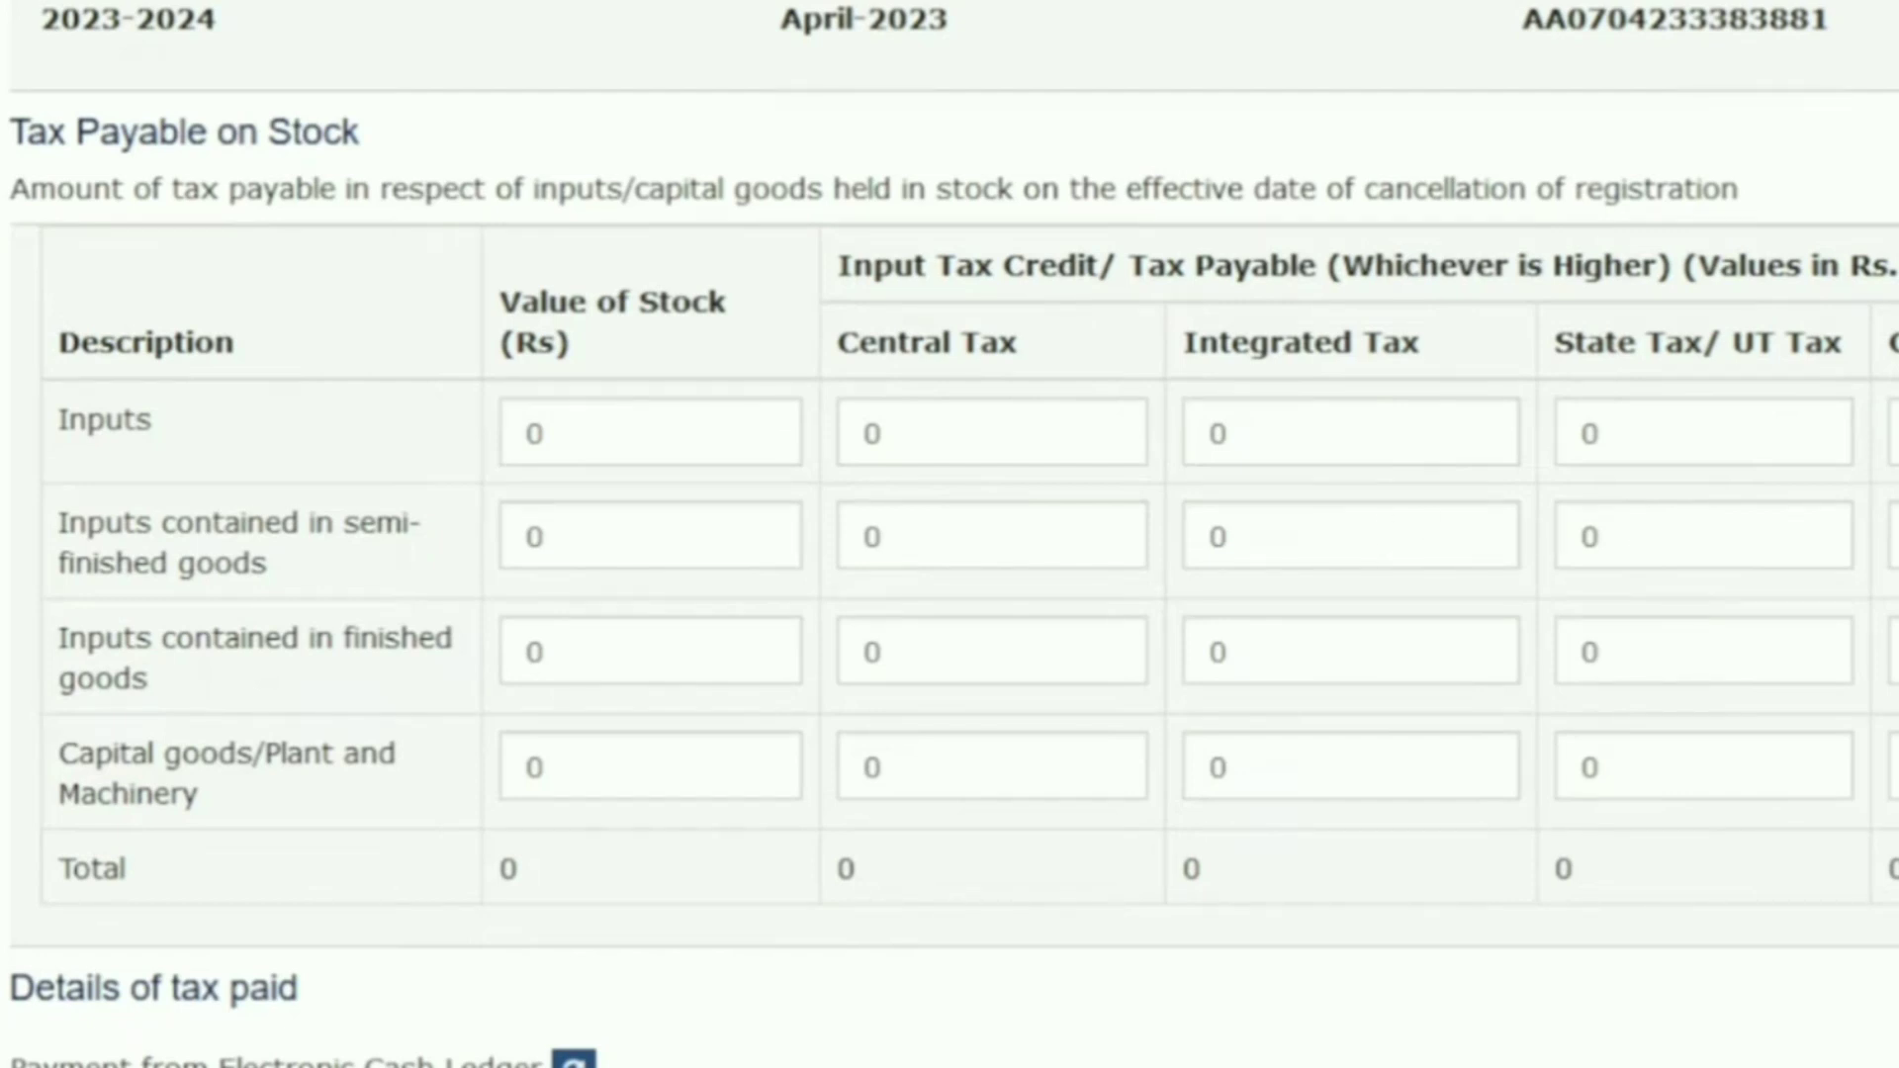
pyautogui.scroll(-1, 954, 535)
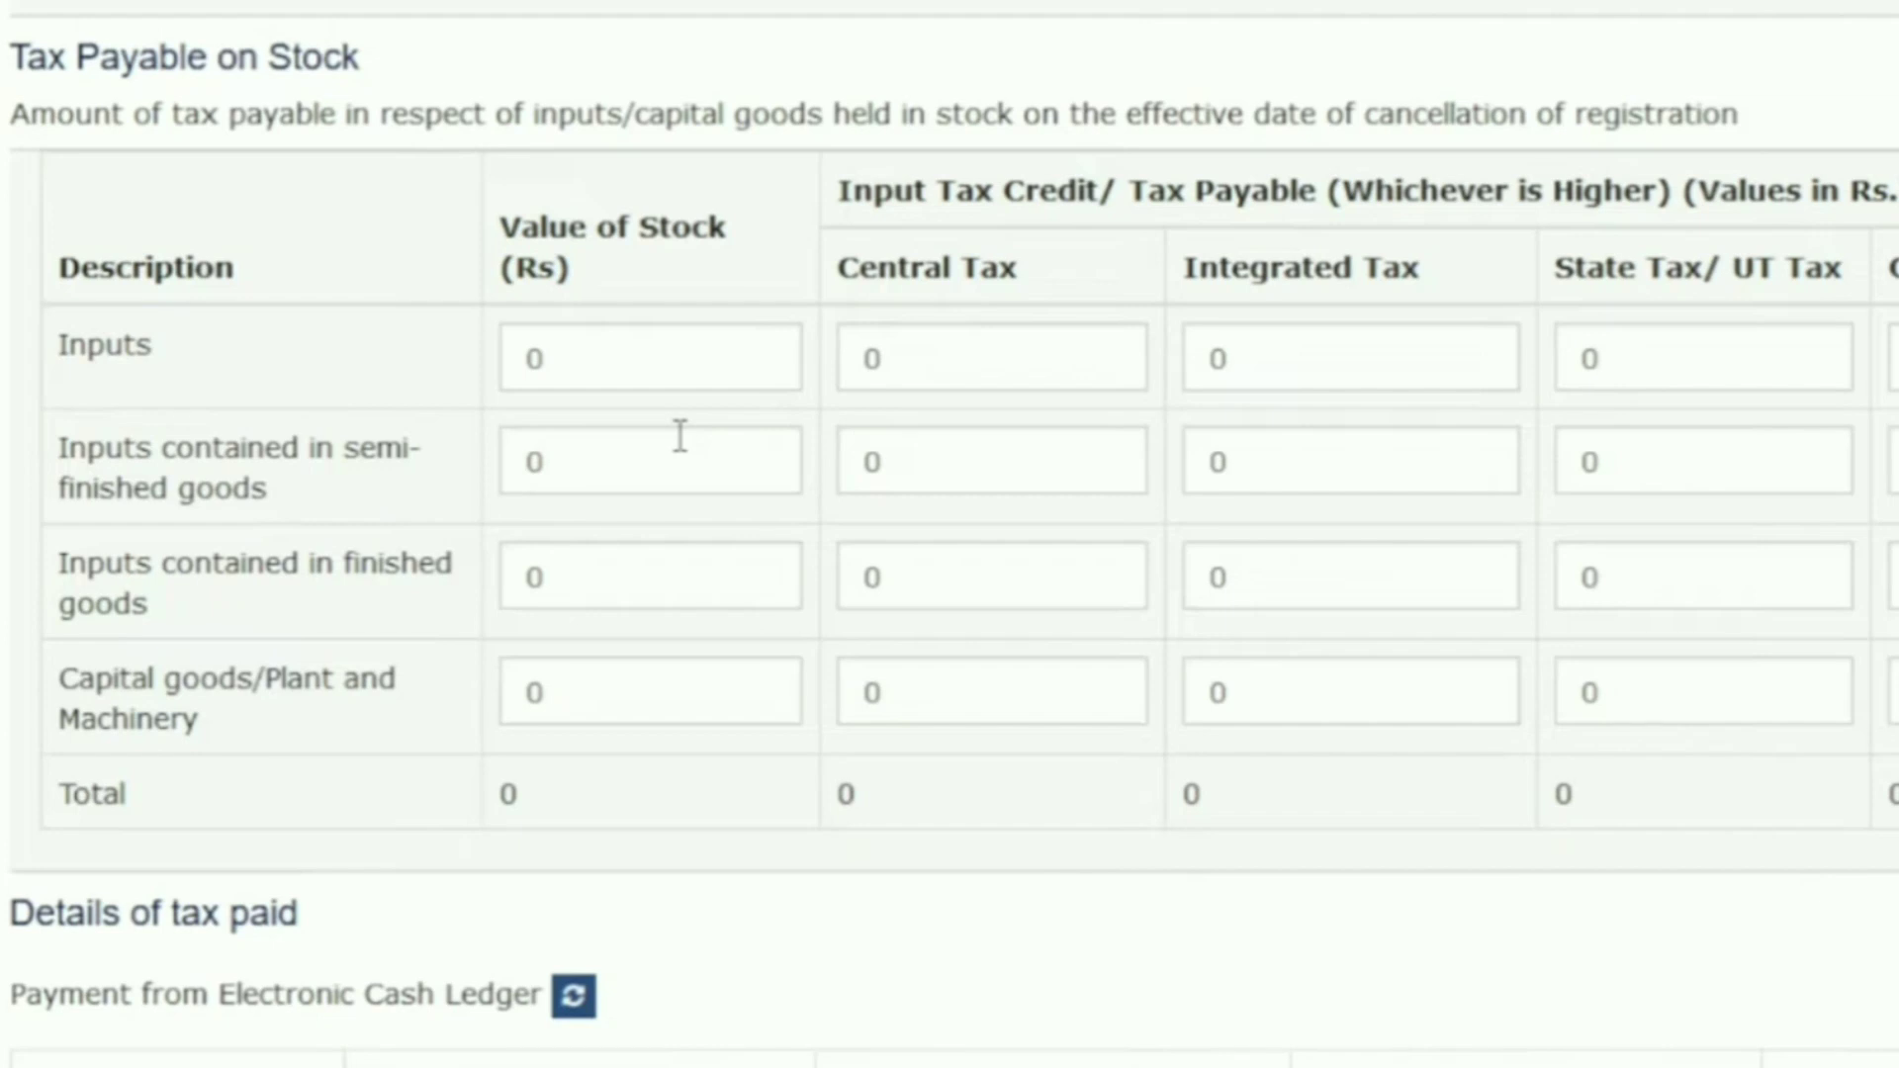
pyautogui.scroll(1, 953, 535)
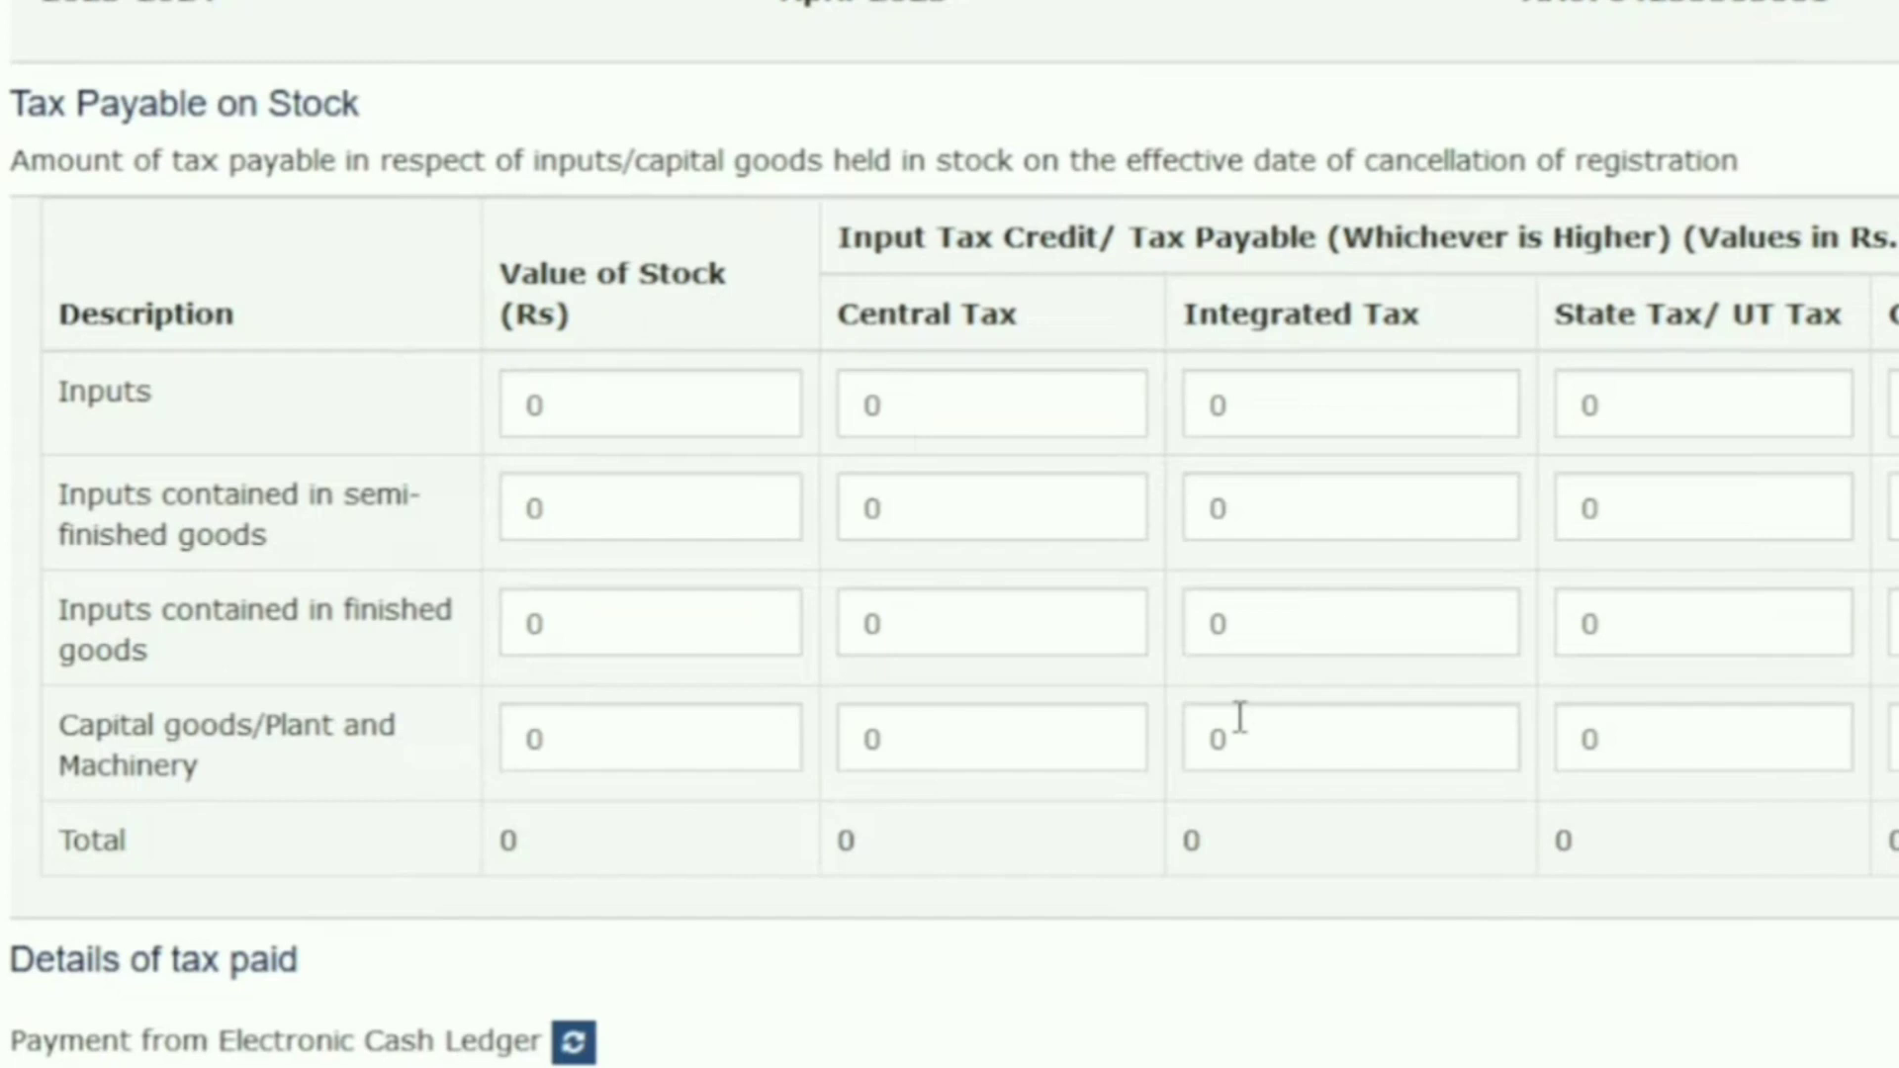
pyautogui.scroll(-10, 1891, 821)
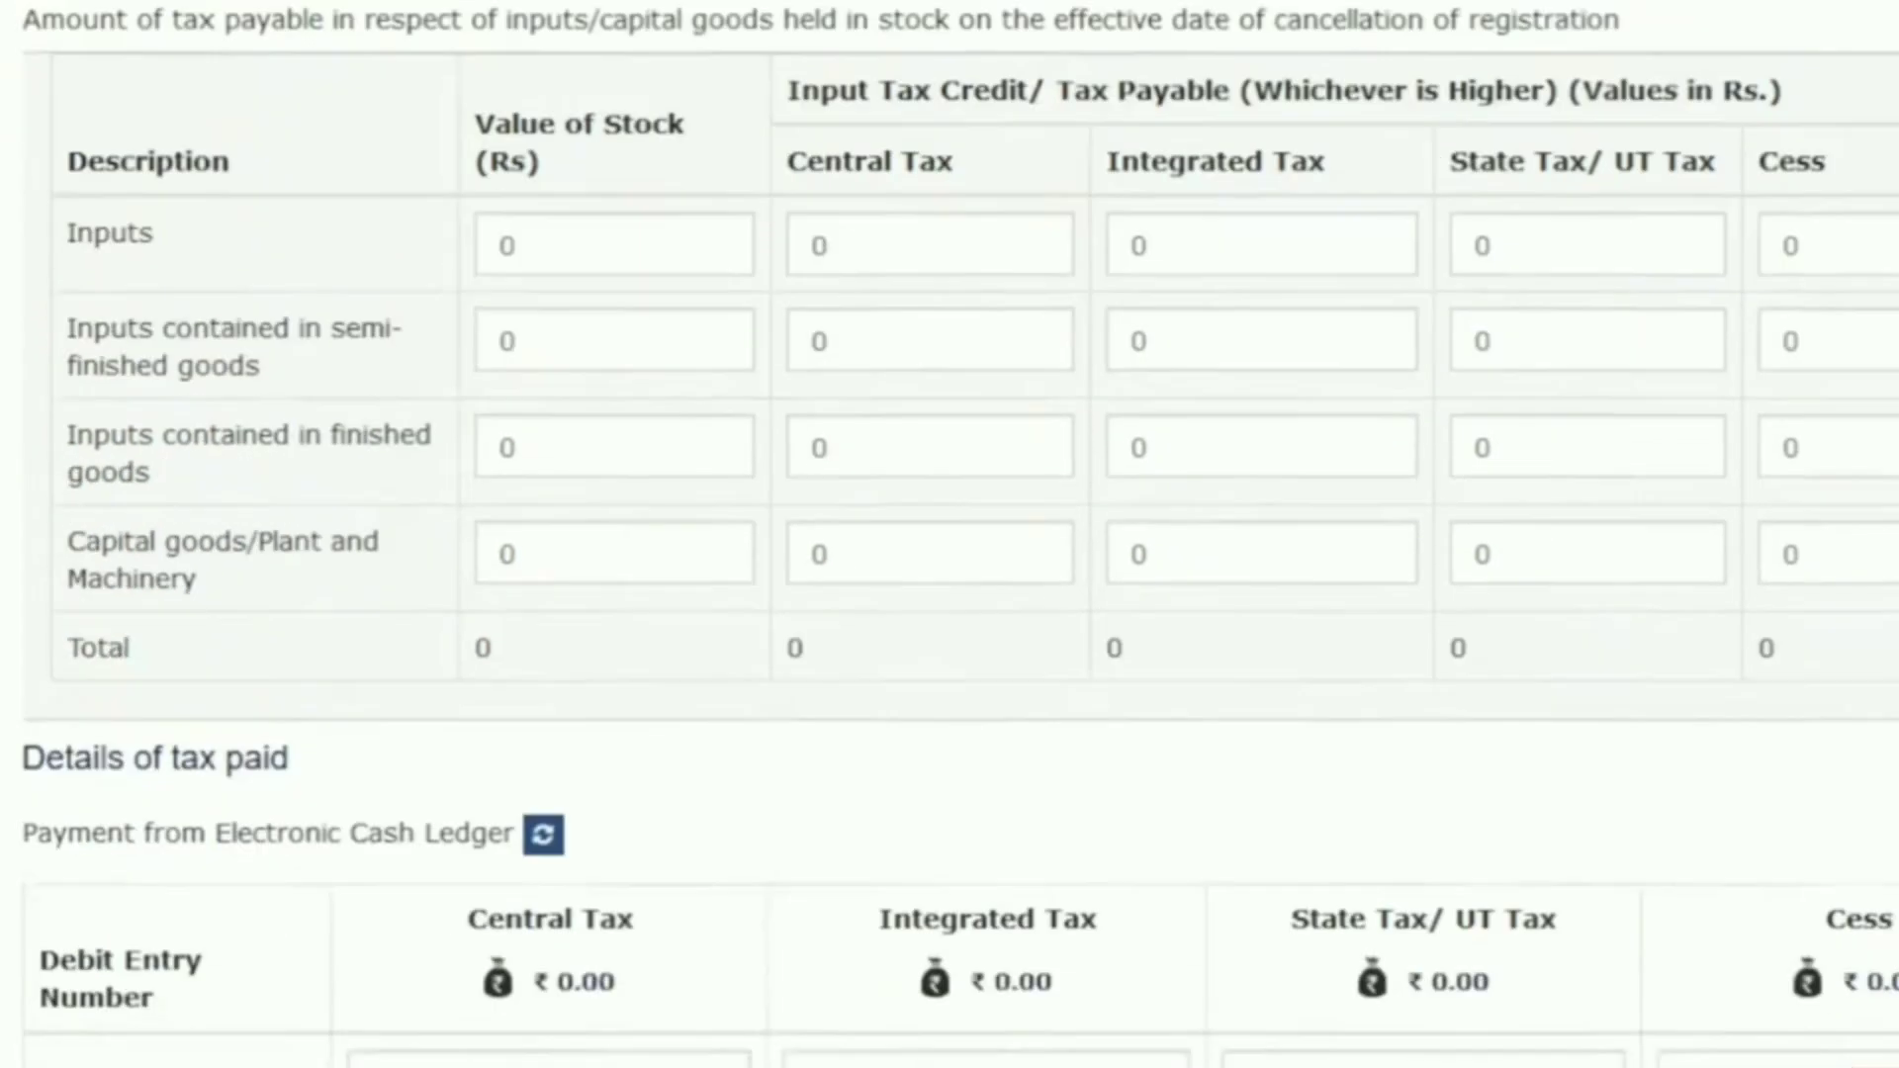
pyautogui.click(1891, 821)
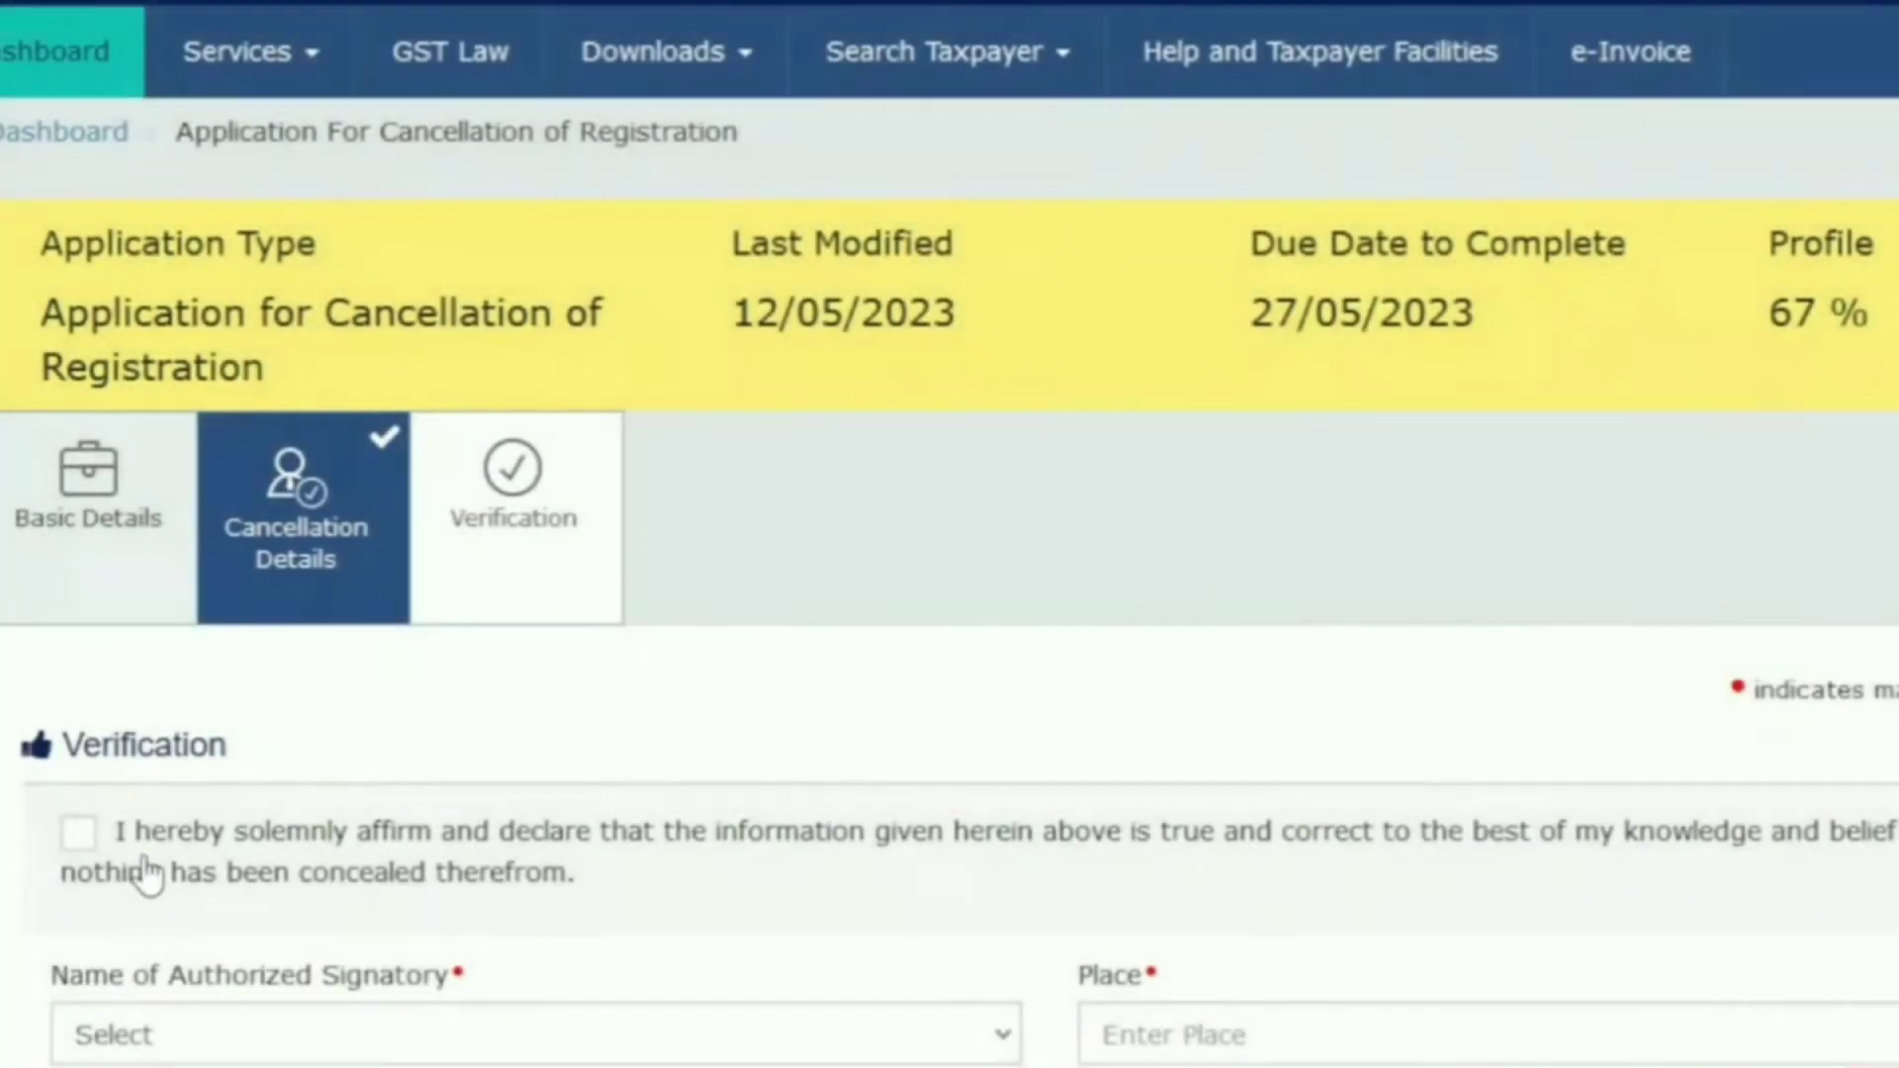
# Step: Accept the verification declaration and select the proprietor as the authorized signatory
pyautogui.click(149, 873)
pyautogui.scroll(-3, 636, 967)
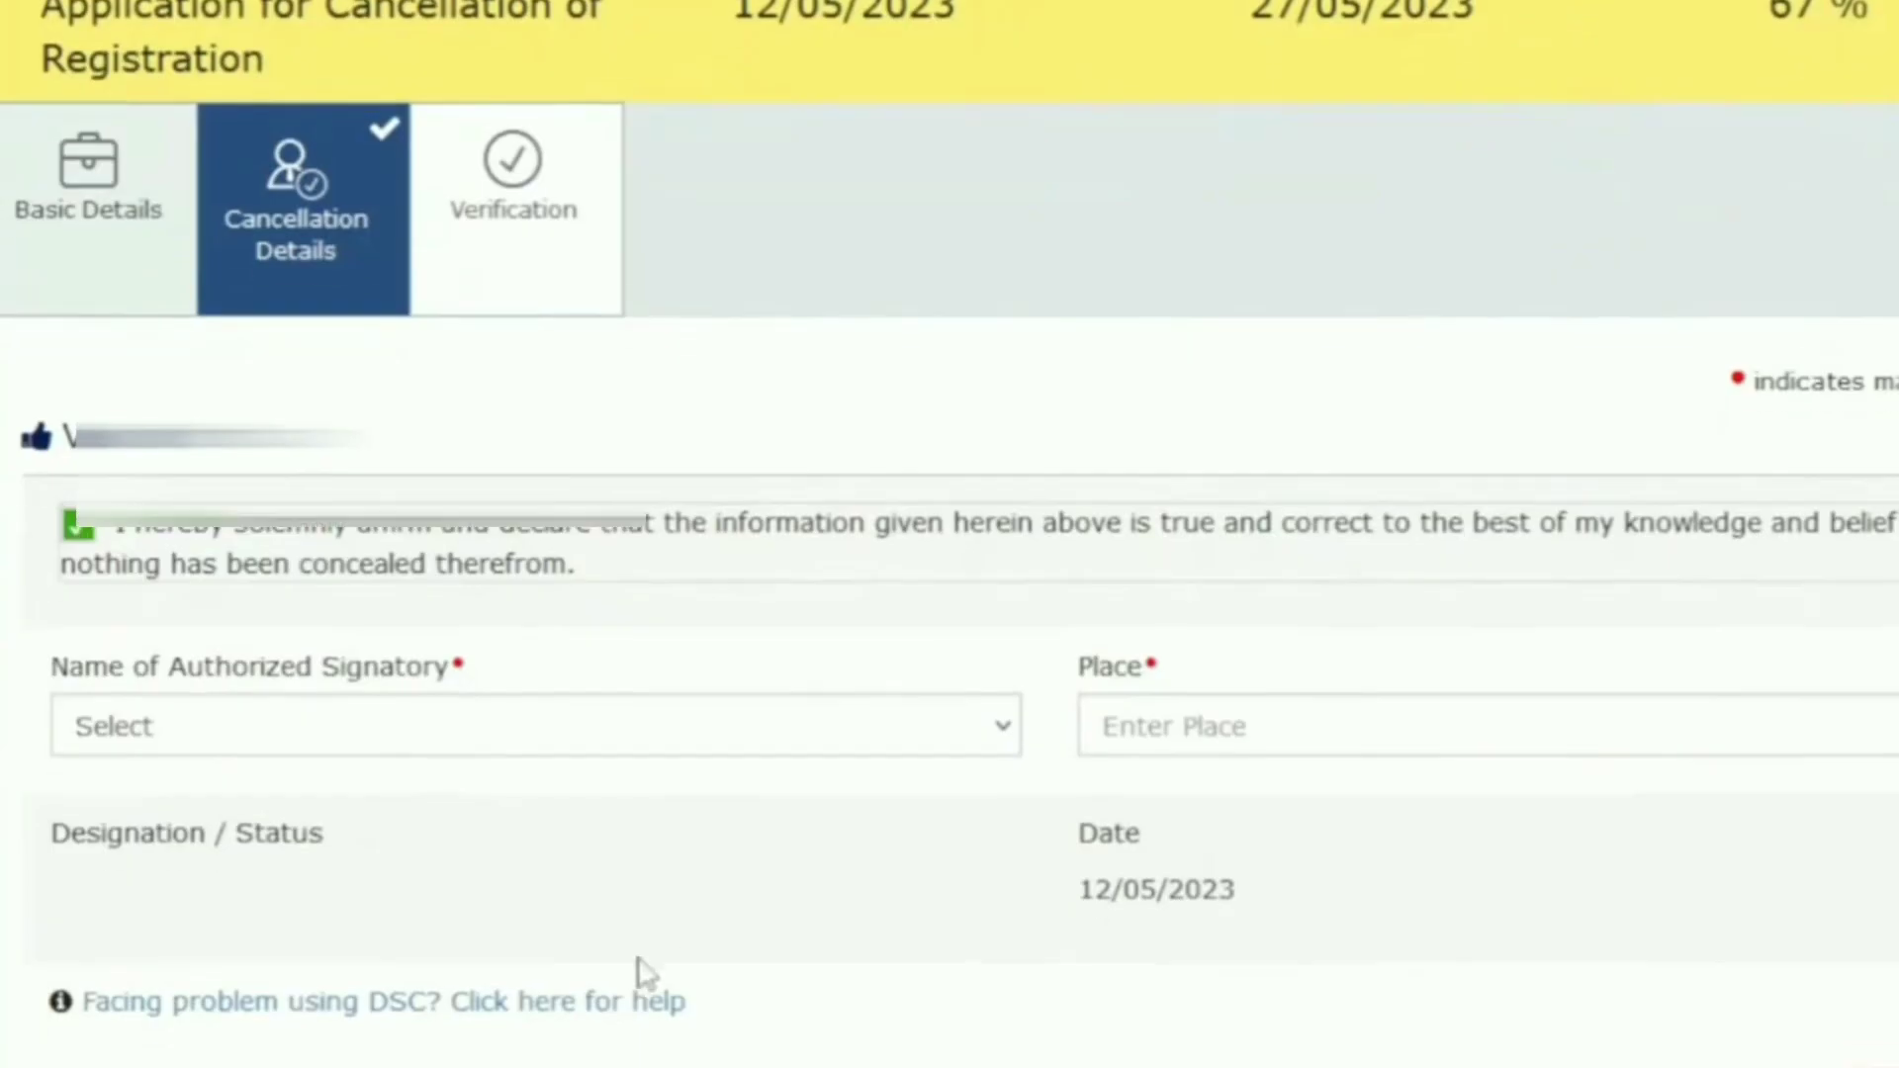
pyautogui.click(553, 742)
pyautogui.click(308, 846)
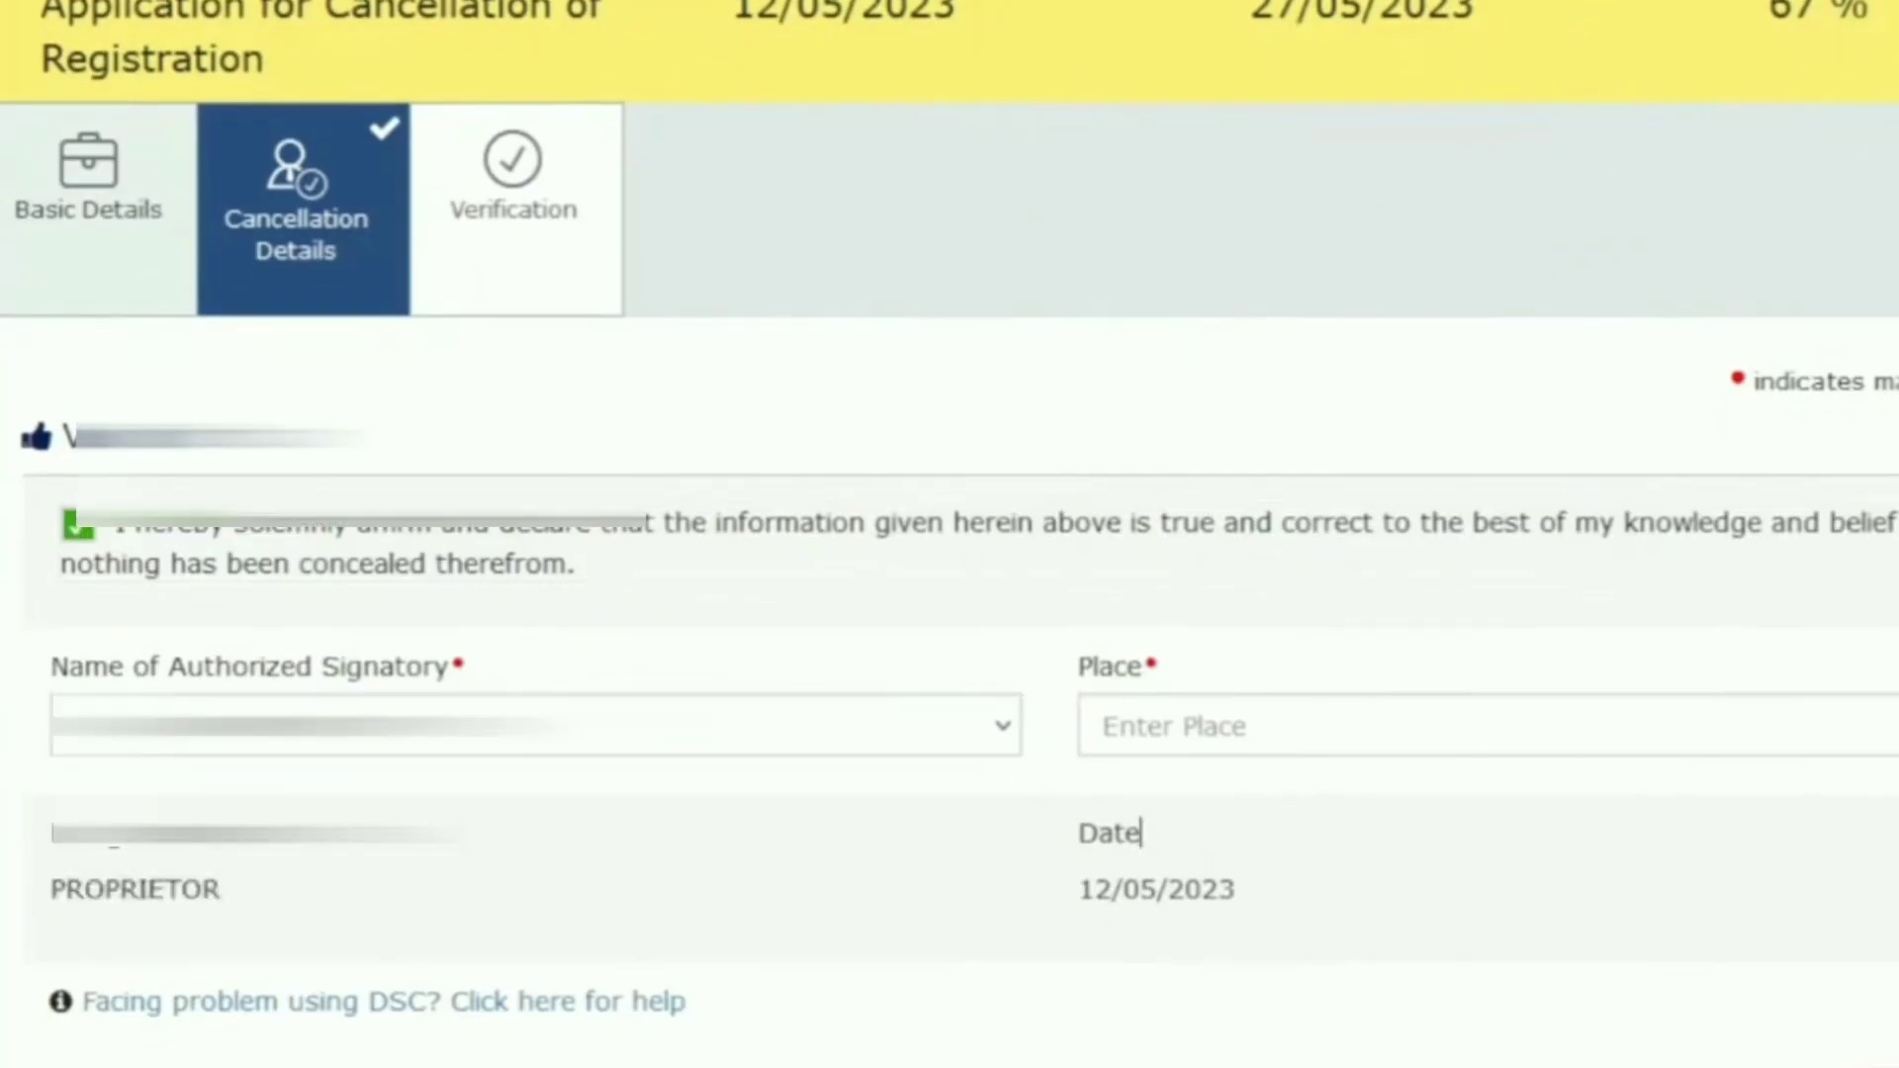
pyautogui.scroll(-2, 1142, 830)
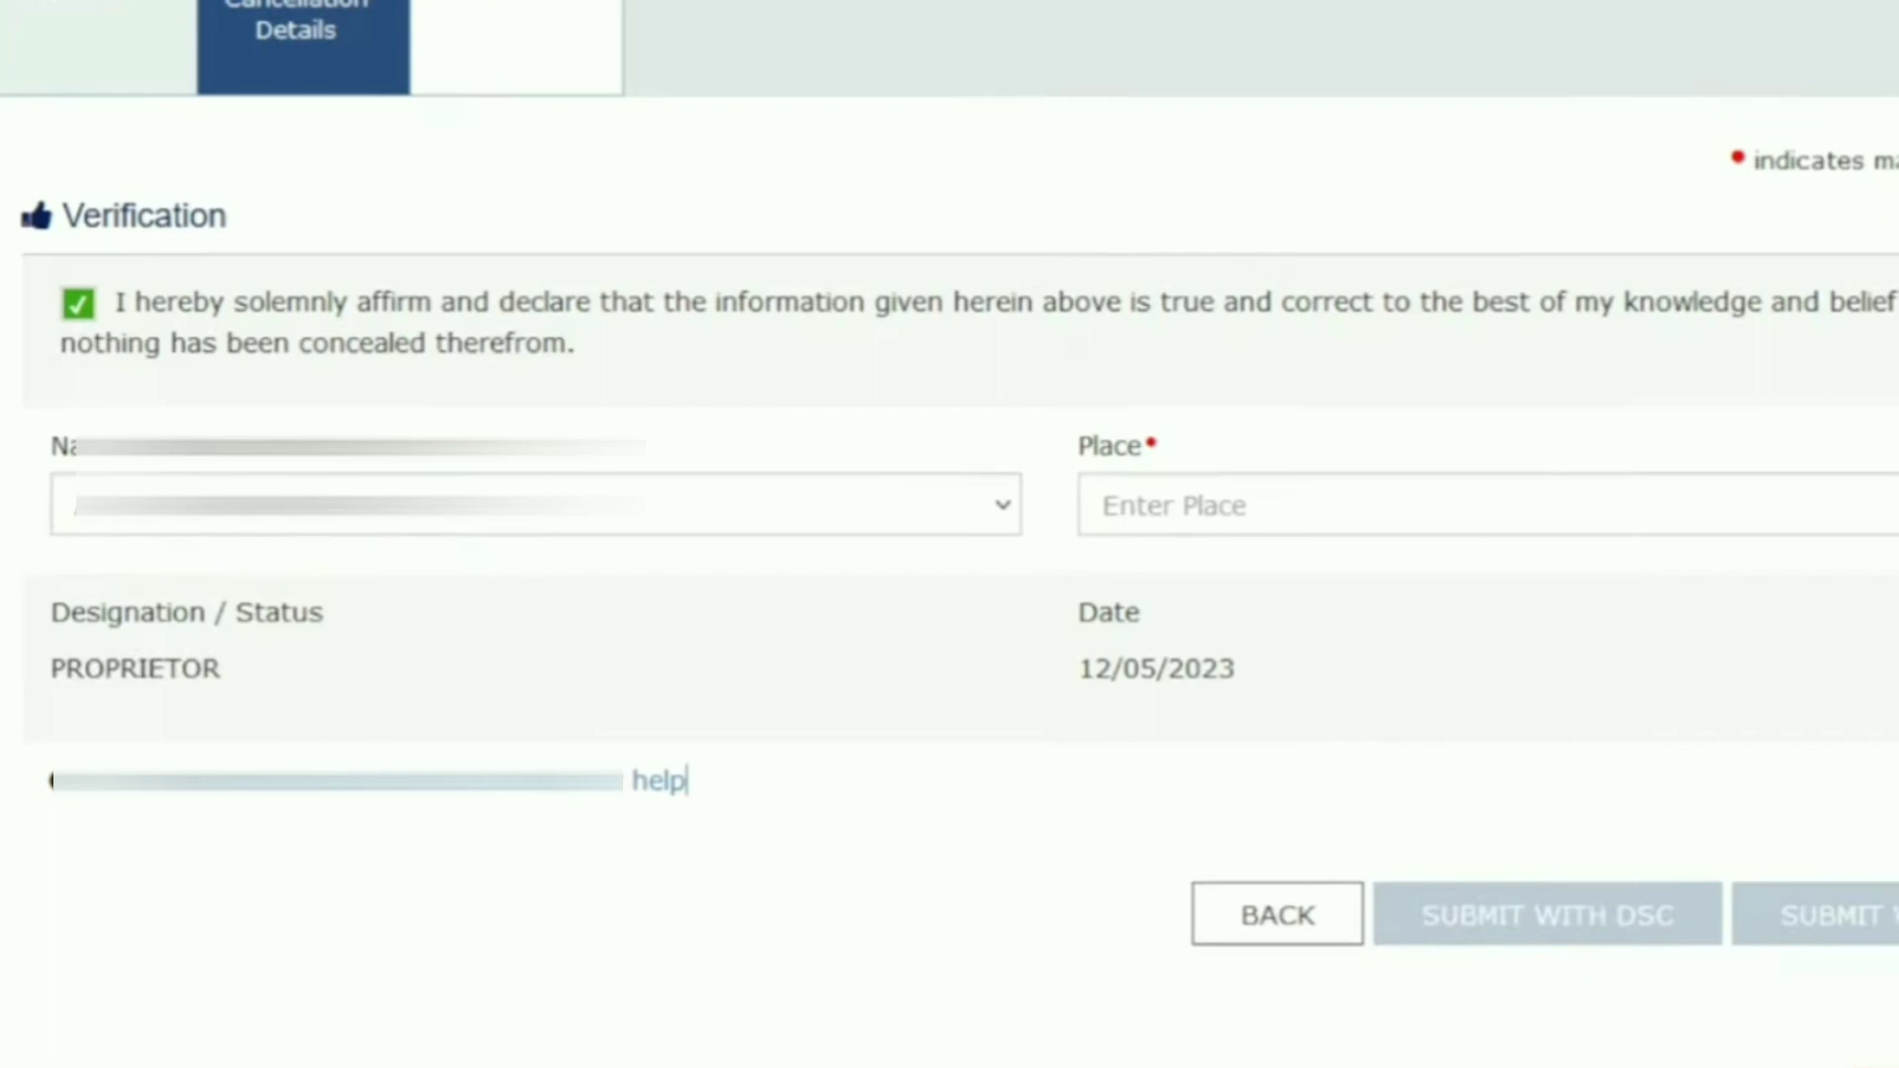
pyautogui.scroll(5, 1138, 455)
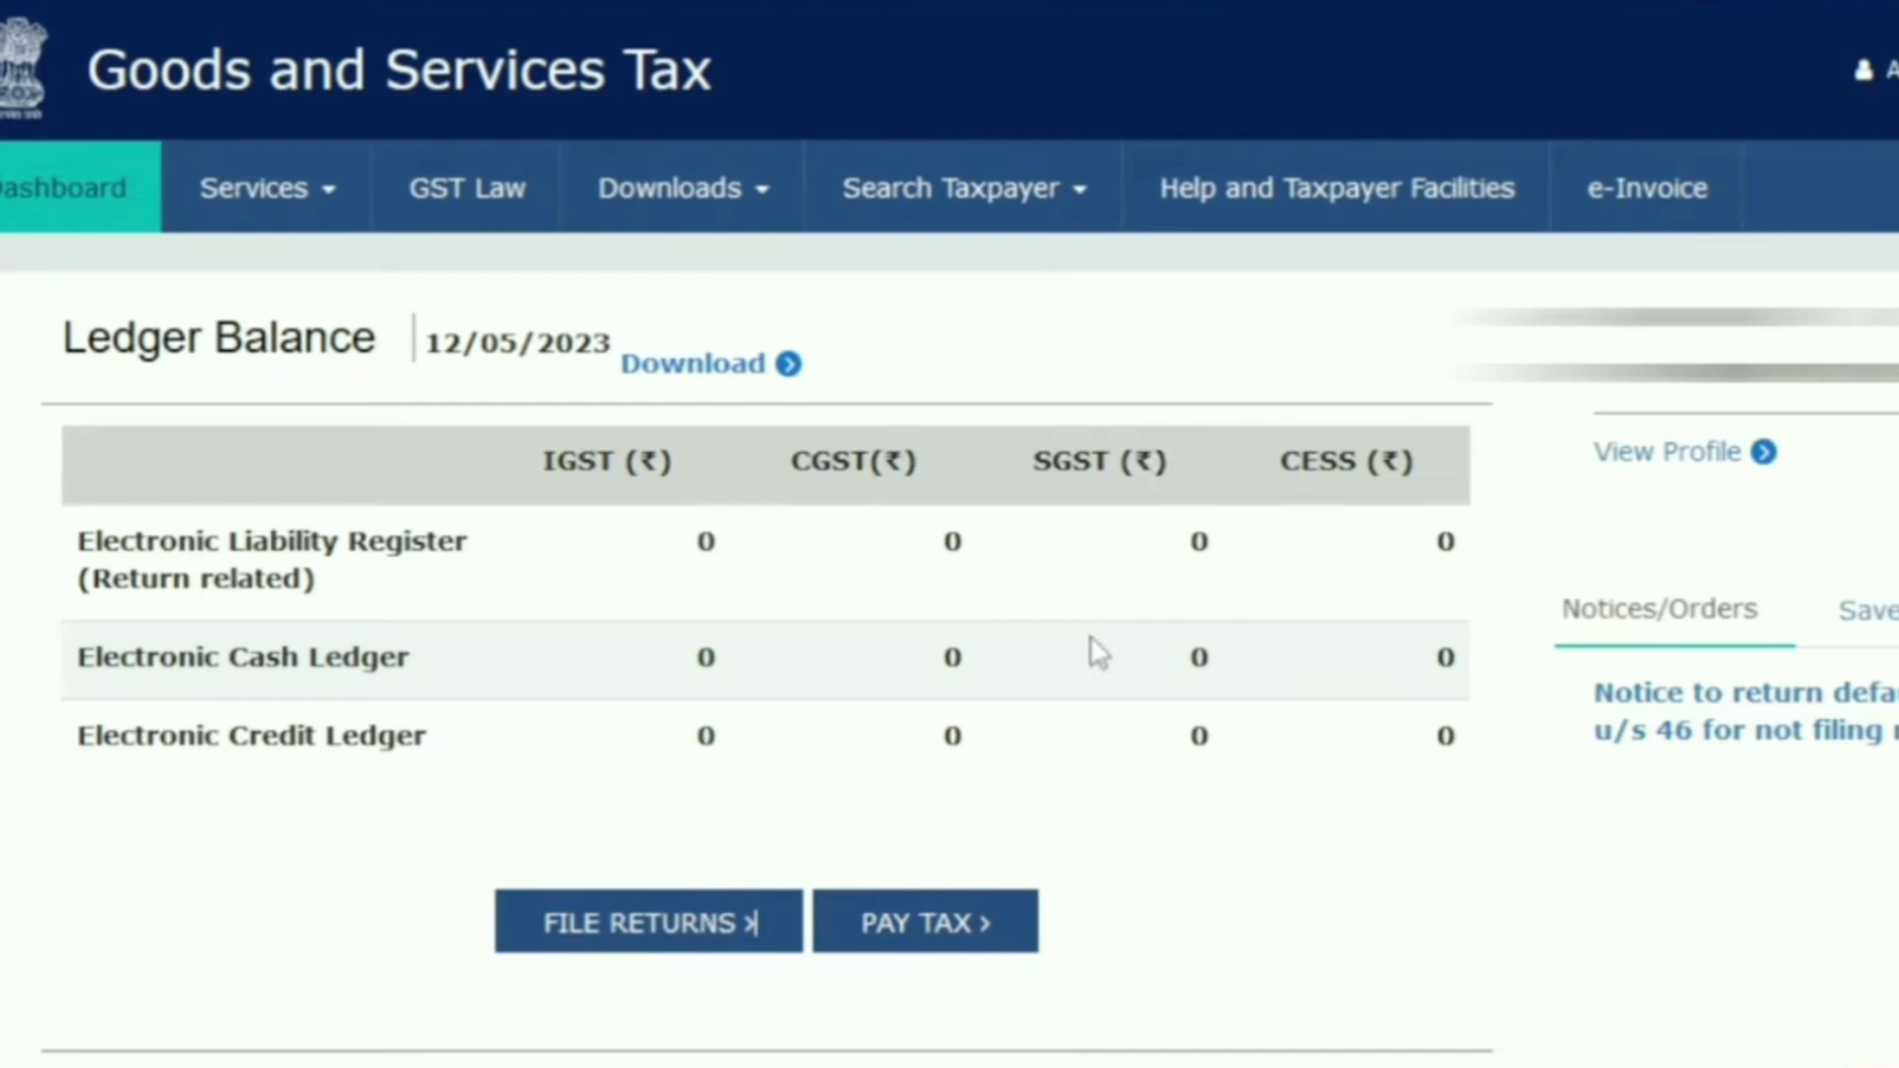
# Step: Check the ledger balance on the dashboard and open the list of notices and orders
pyautogui.scroll(-1, 1098, 653)
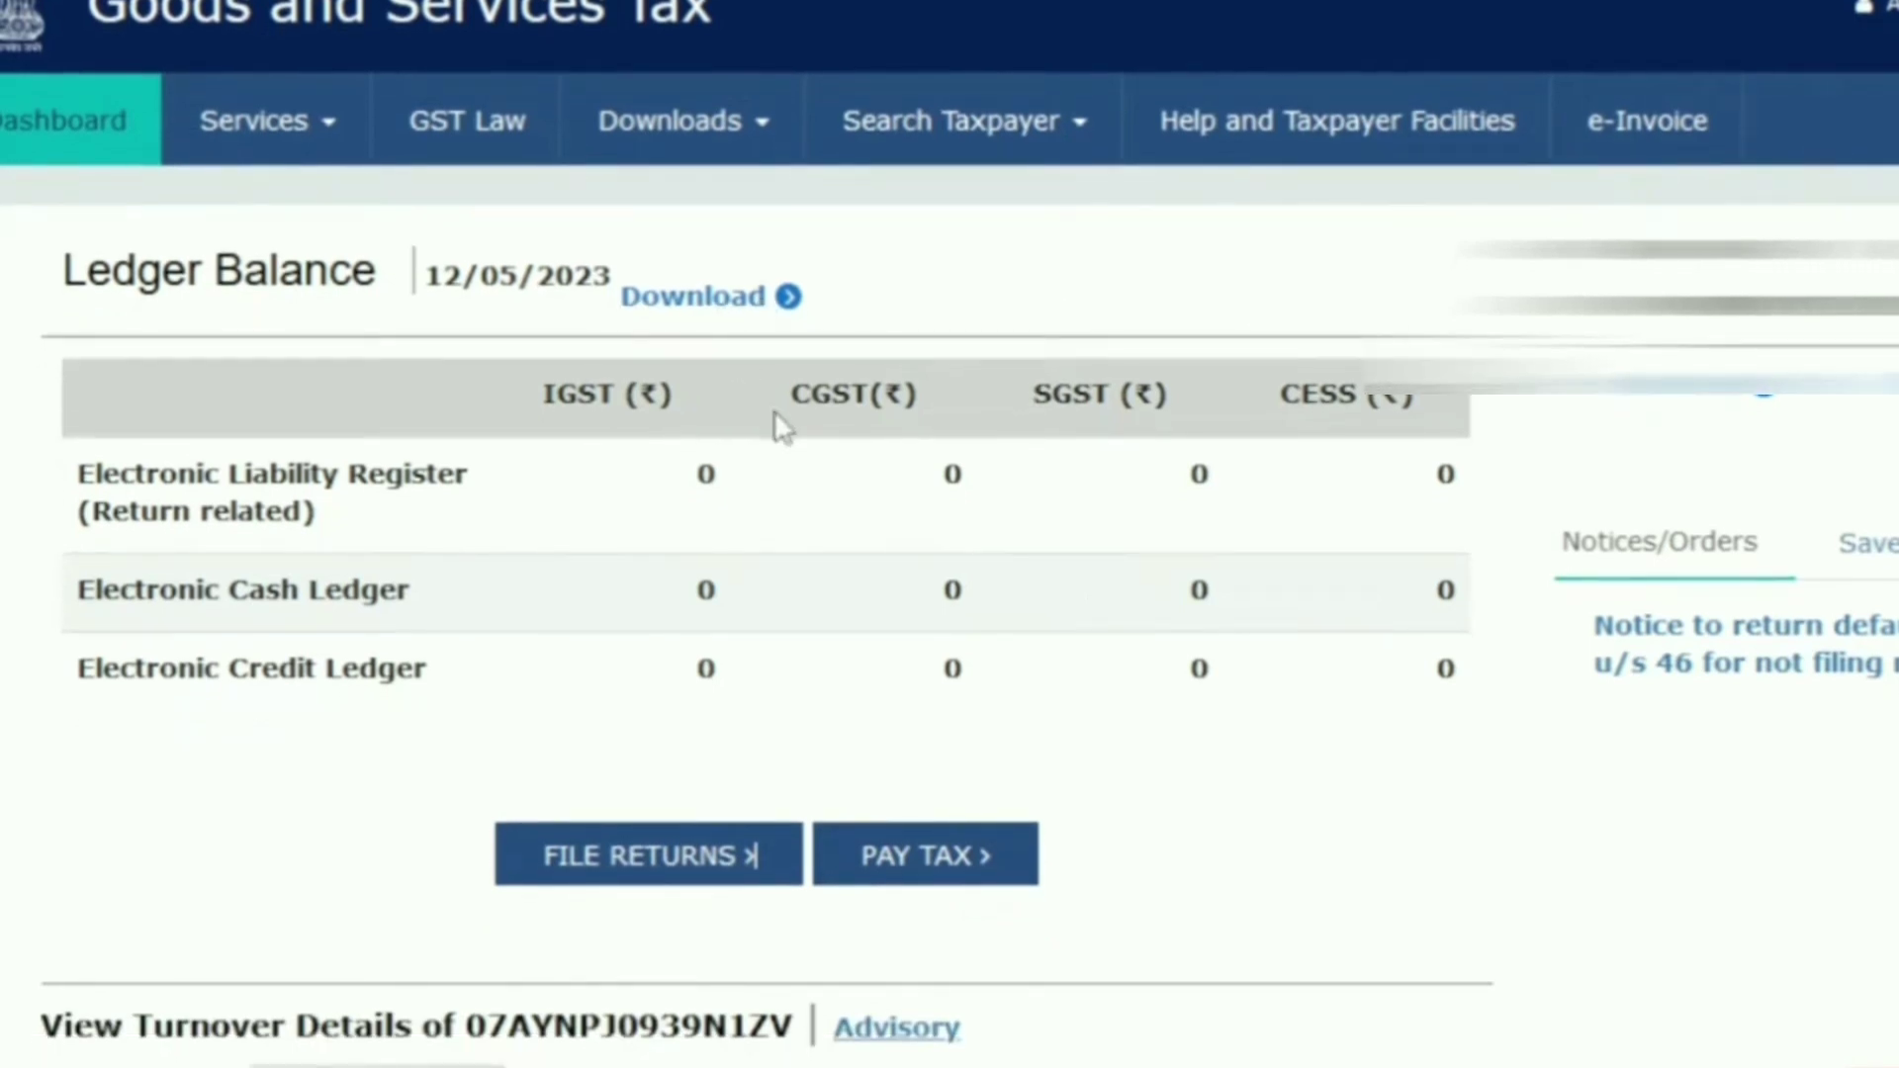
pyautogui.scroll(1, 1433, 593)
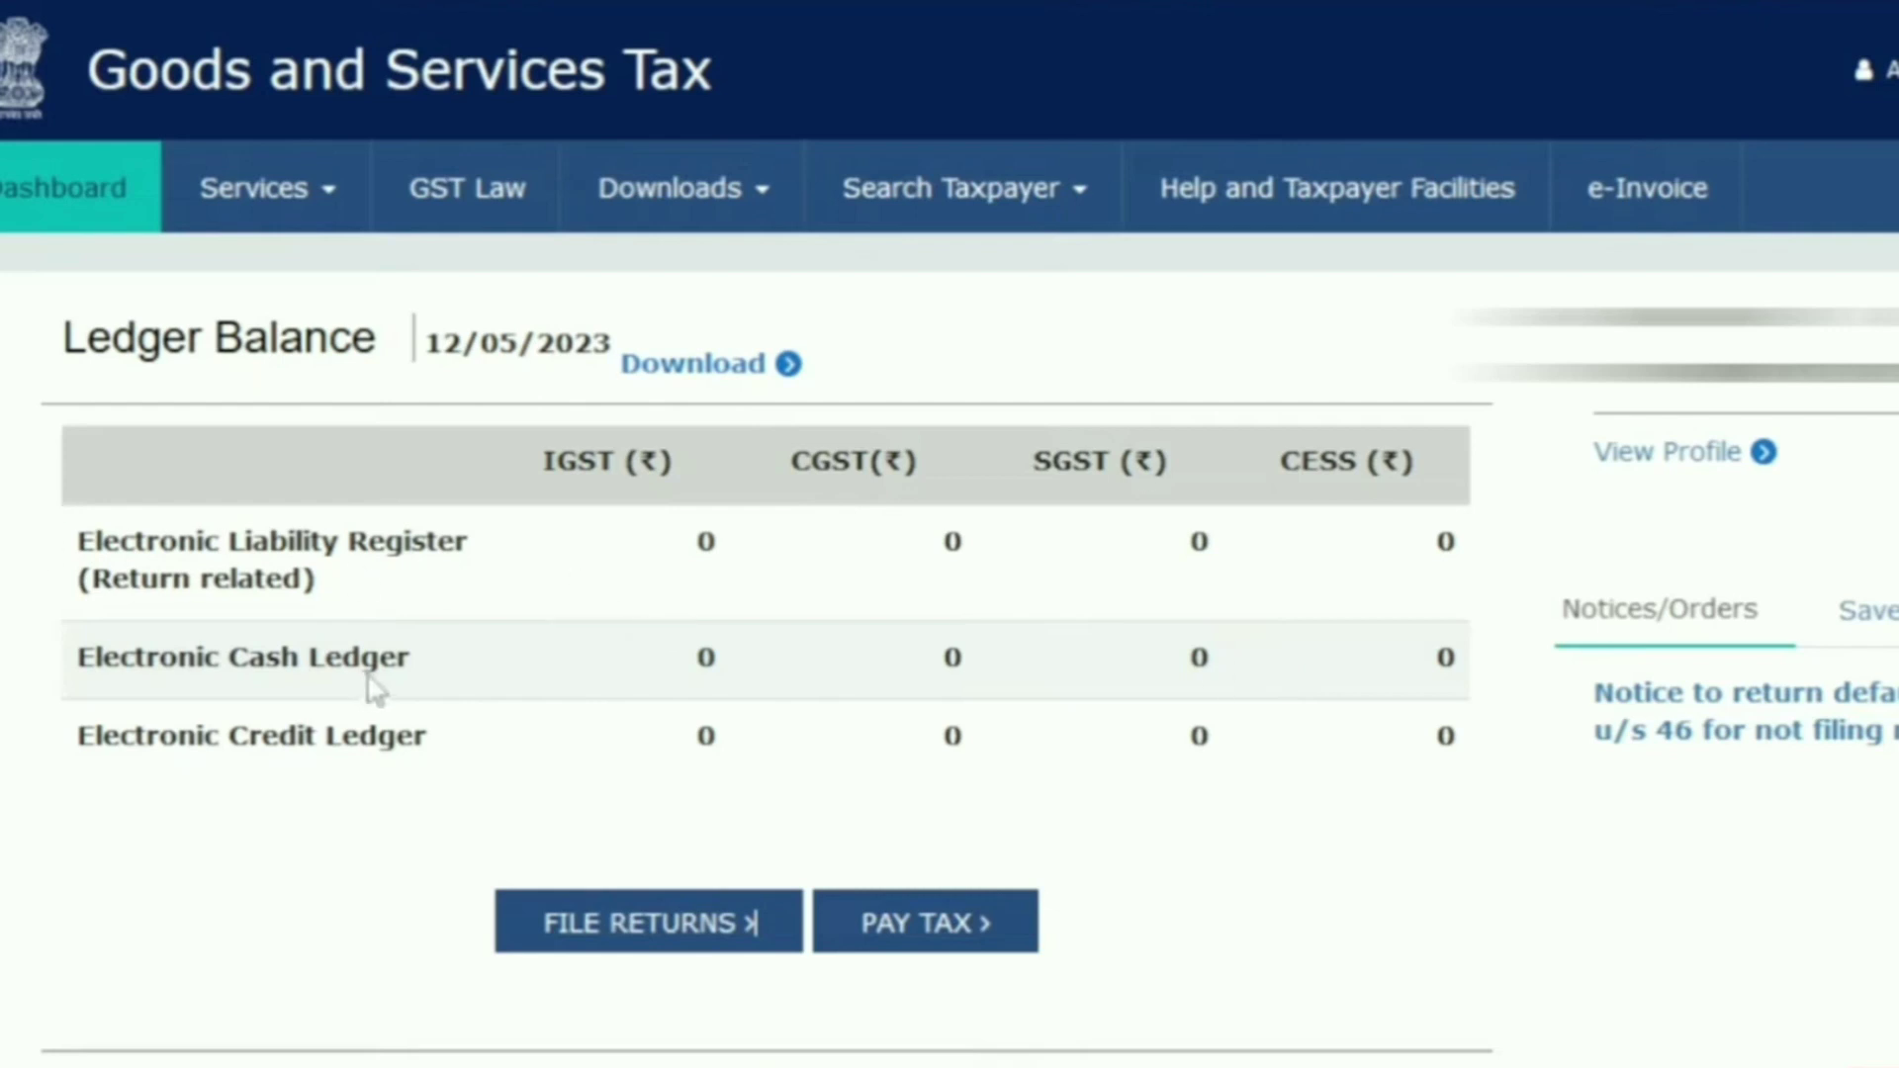
pyautogui.click(332, 235)
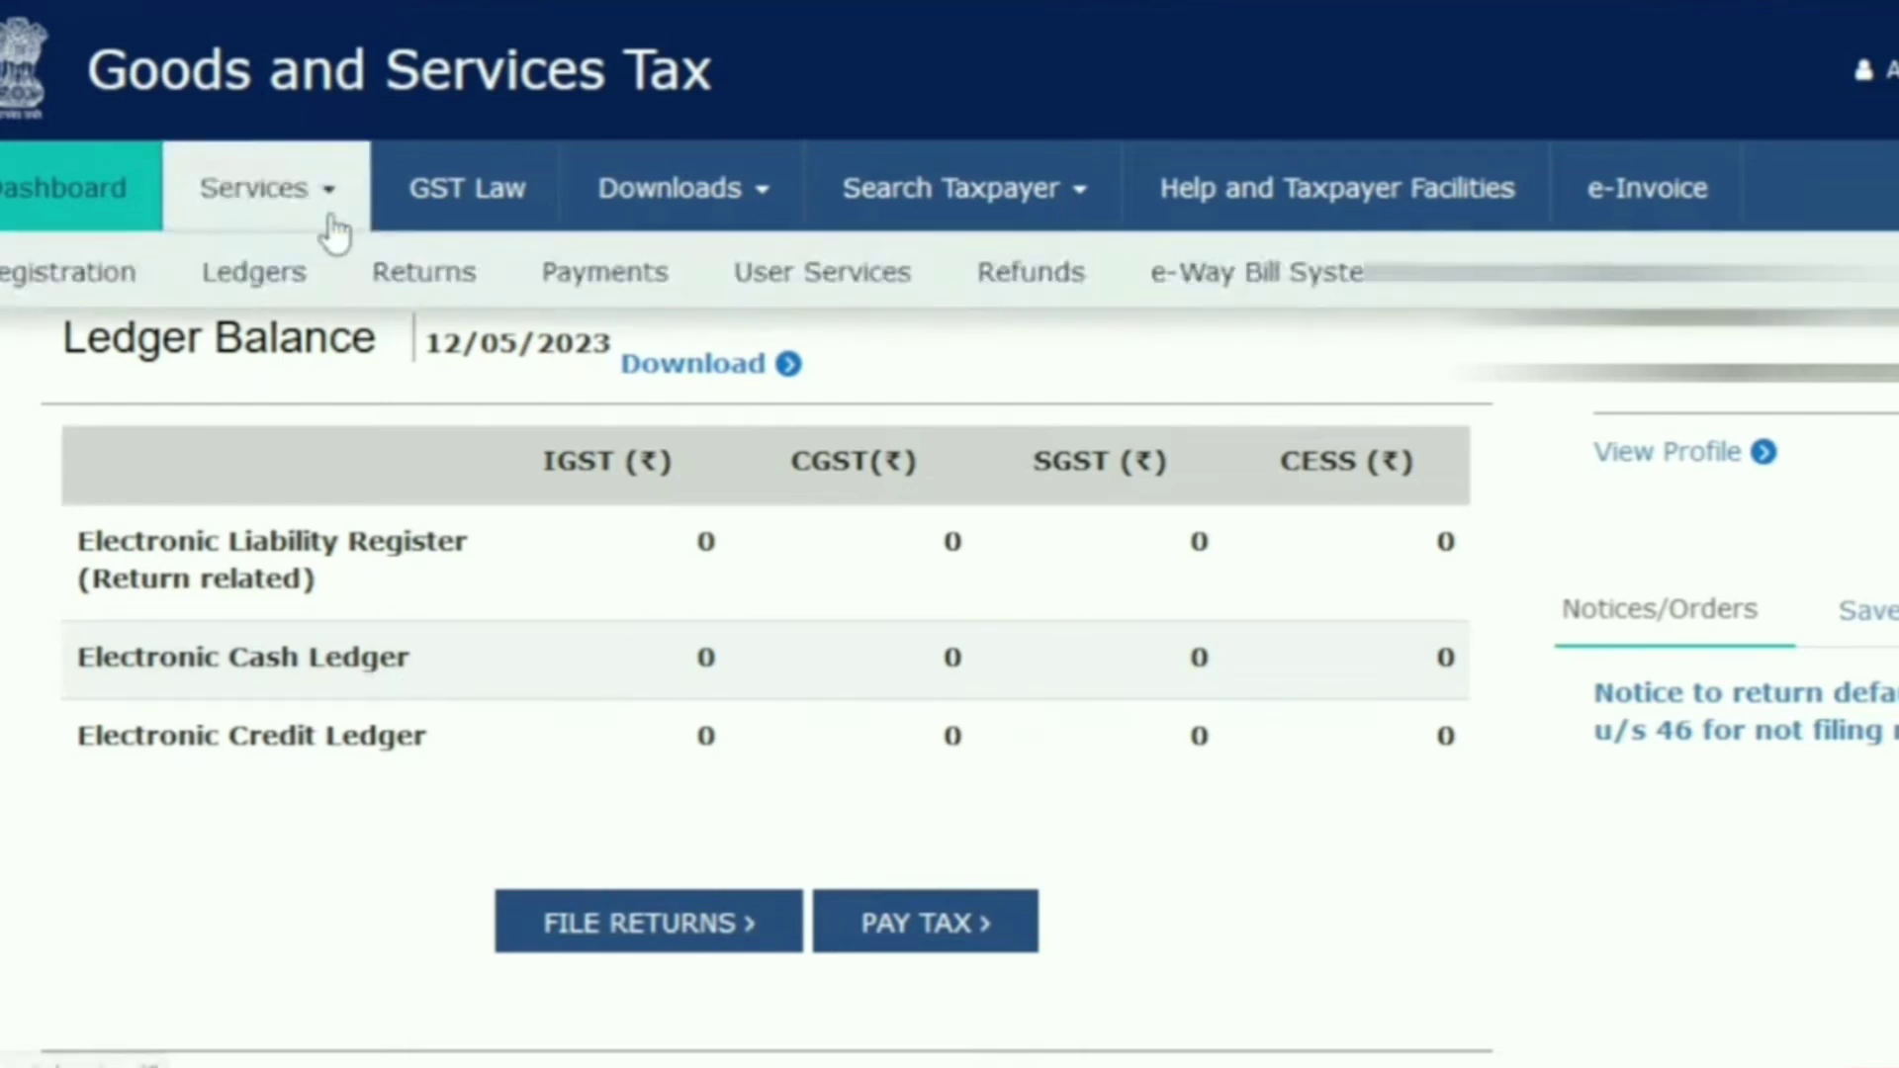
pyautogui.moveTo(788, 306)
pyautogui.click(888, 414)
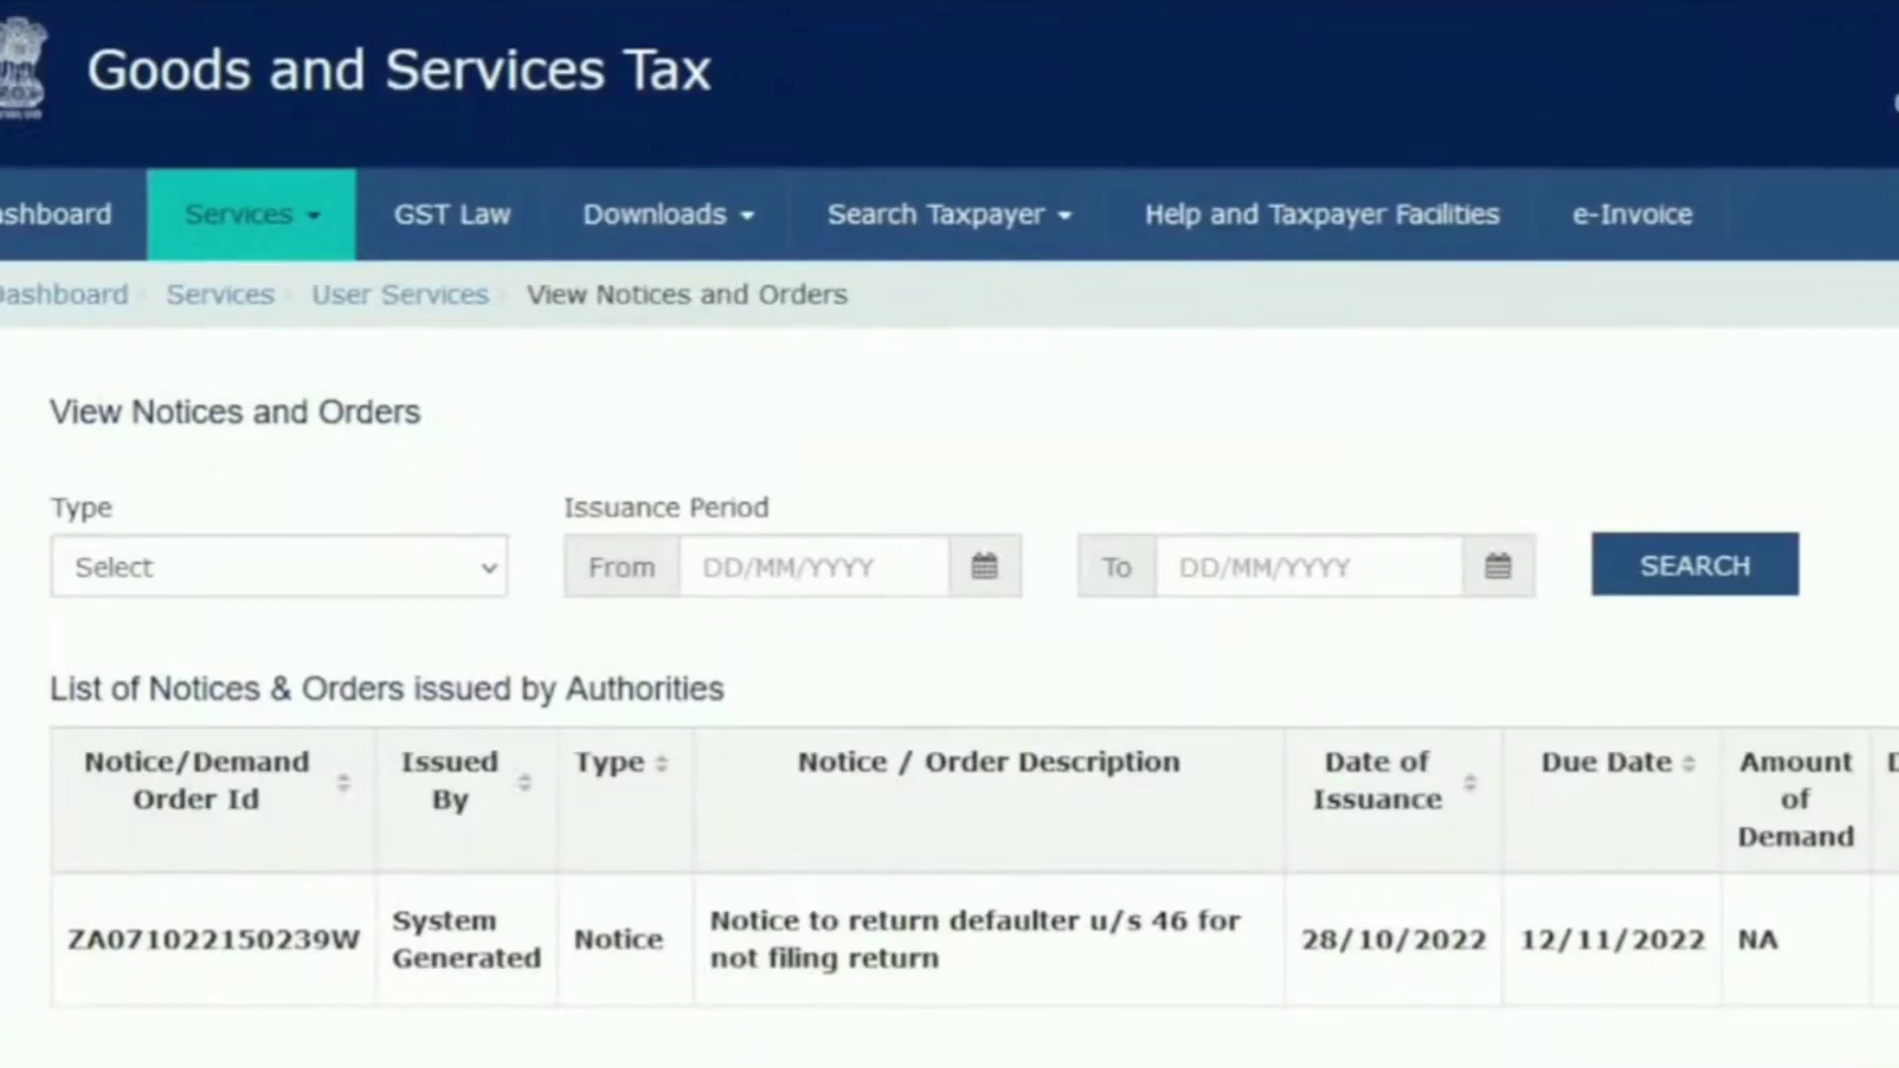
# Step: Open the Additional Notices and Orders page from the user services
pyautogui.click(304, 230)
pyautogui.moveTo(774, 312)
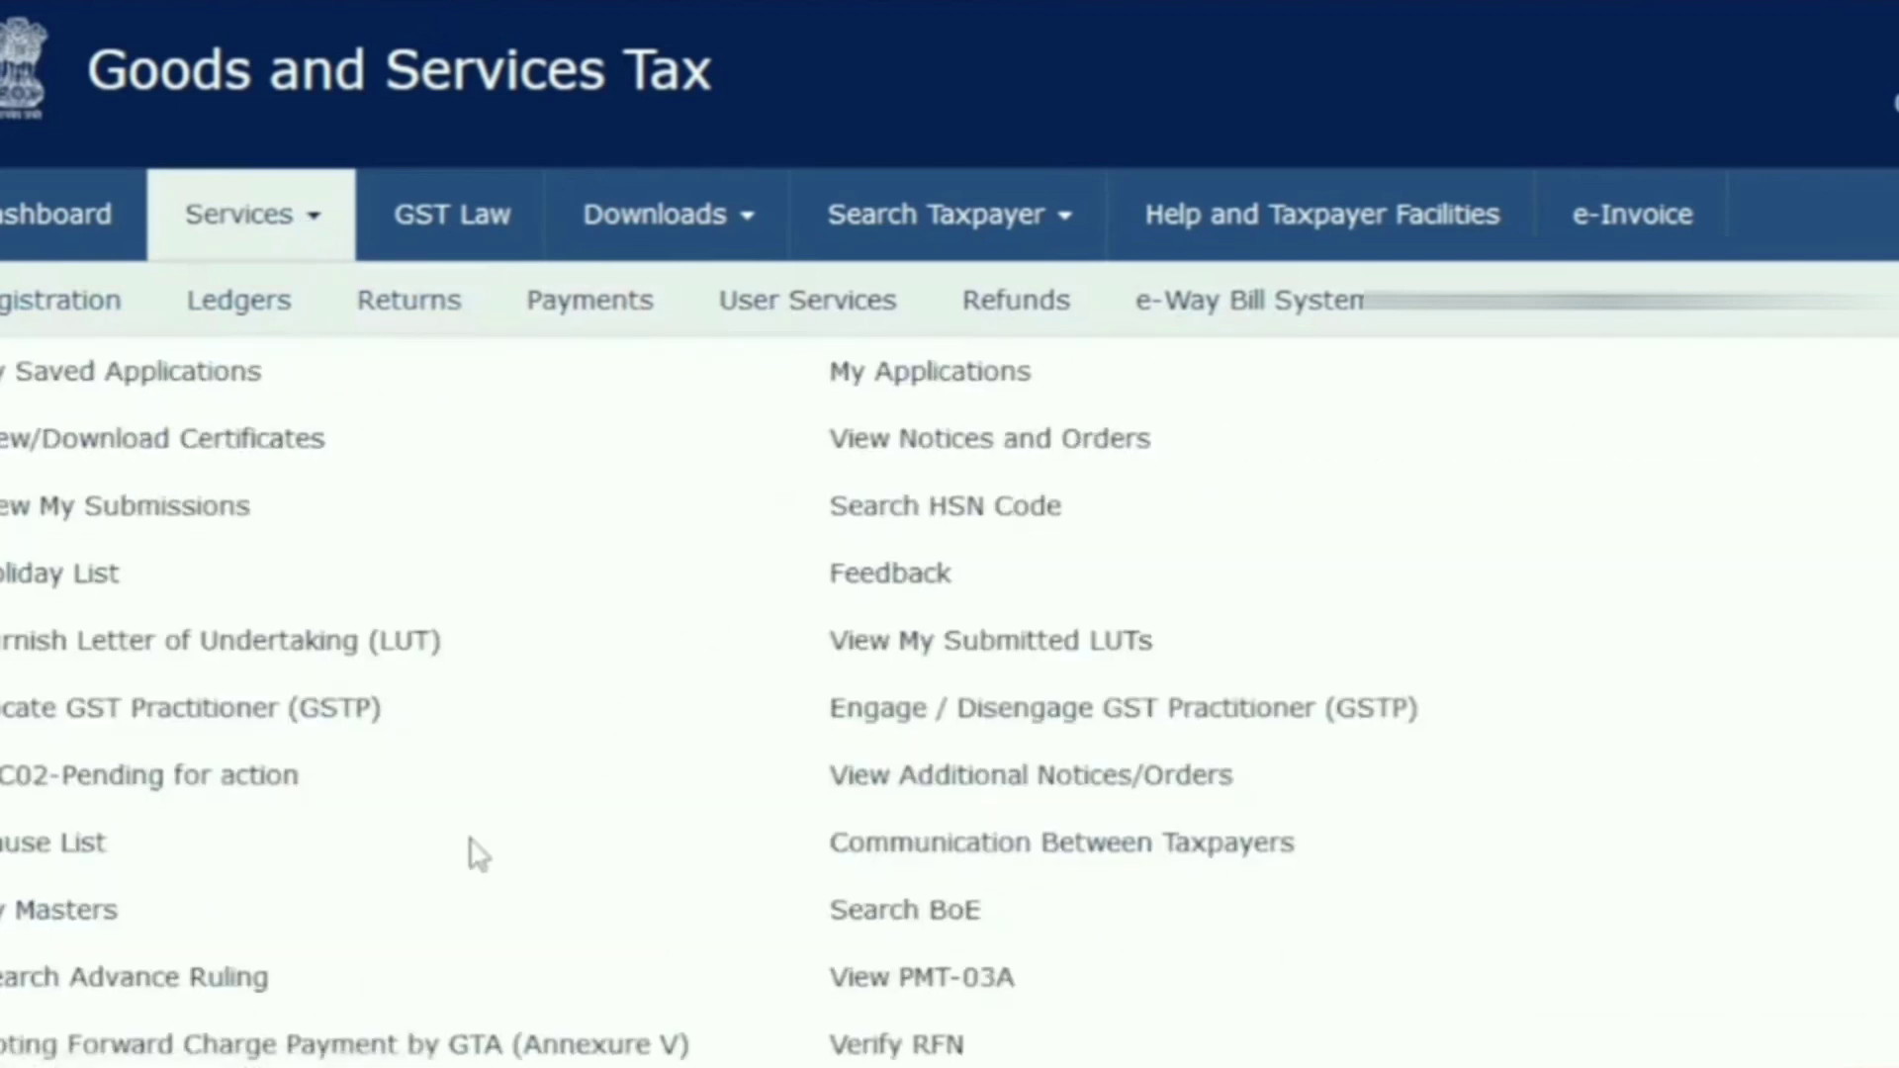
pyautogui.click(940, 779)
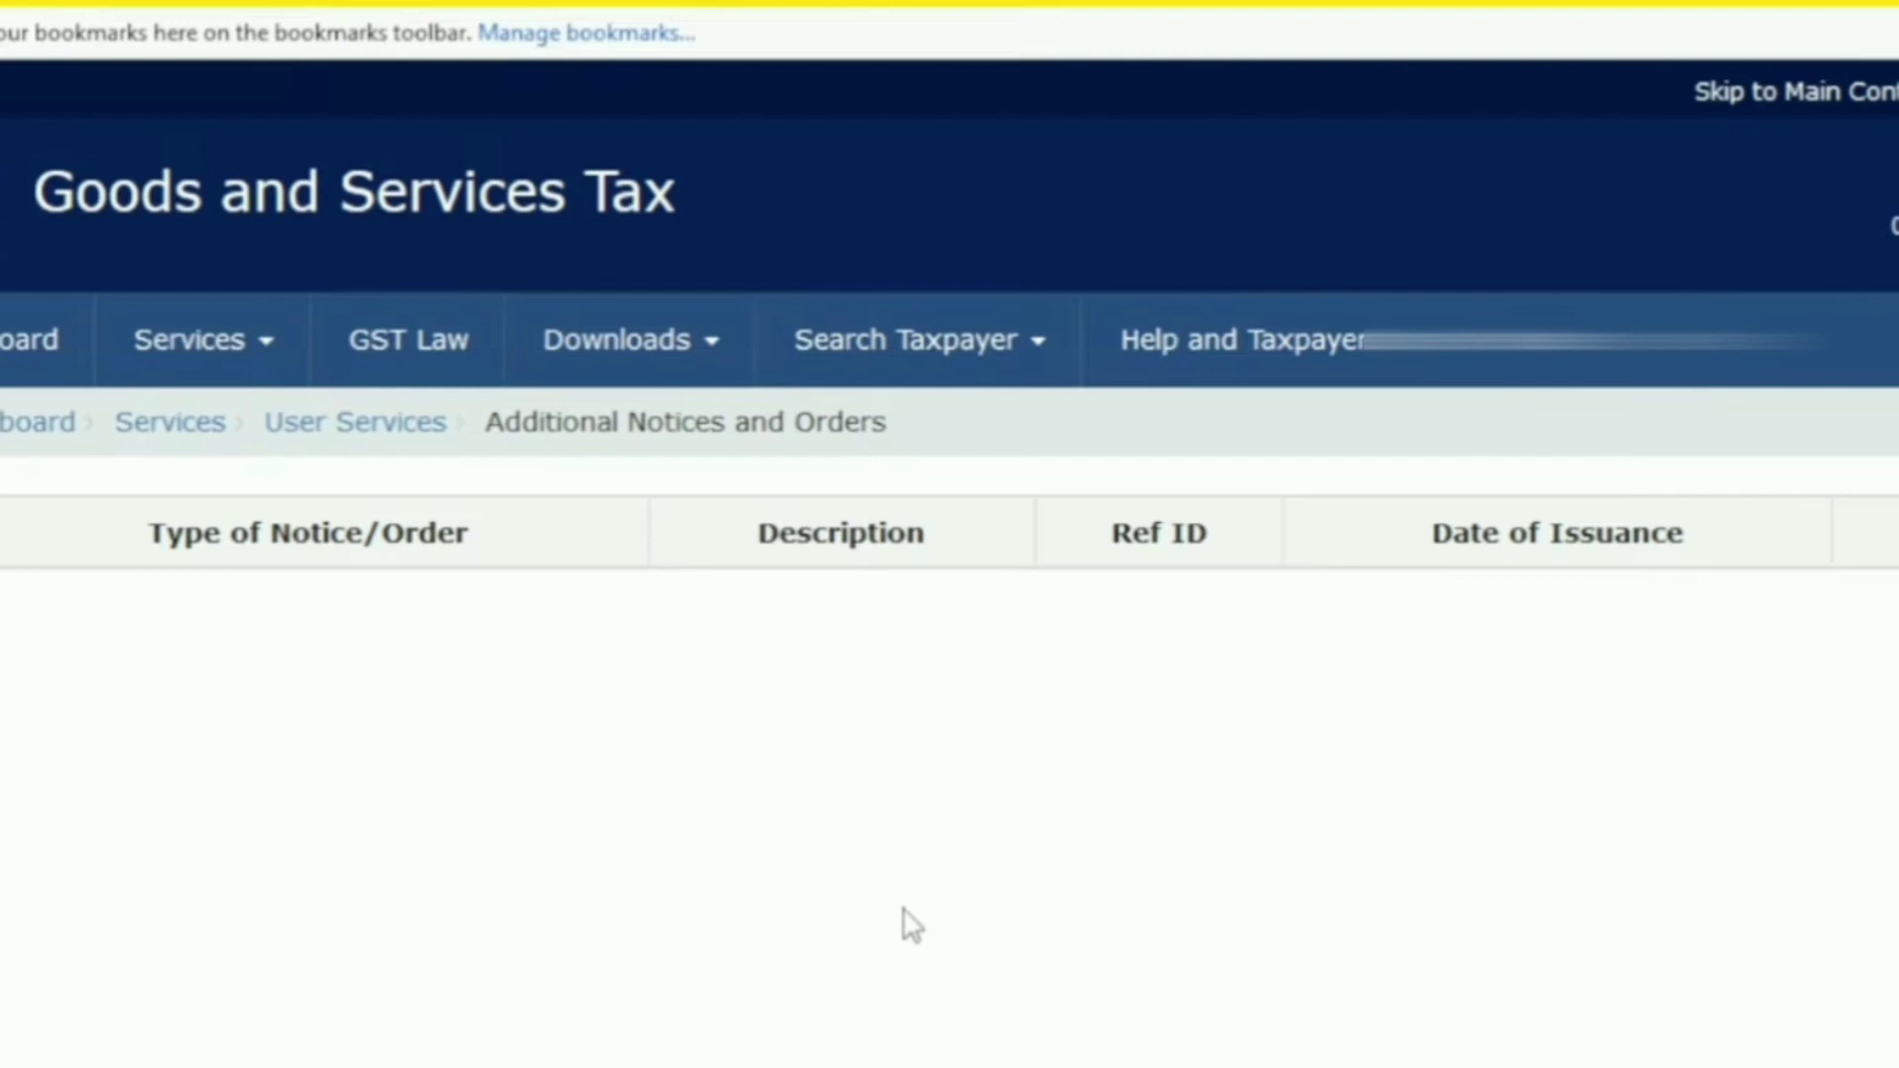
# Step: Return to the dashboard and display the available Refunds services
pyautogui.click(31, 341)
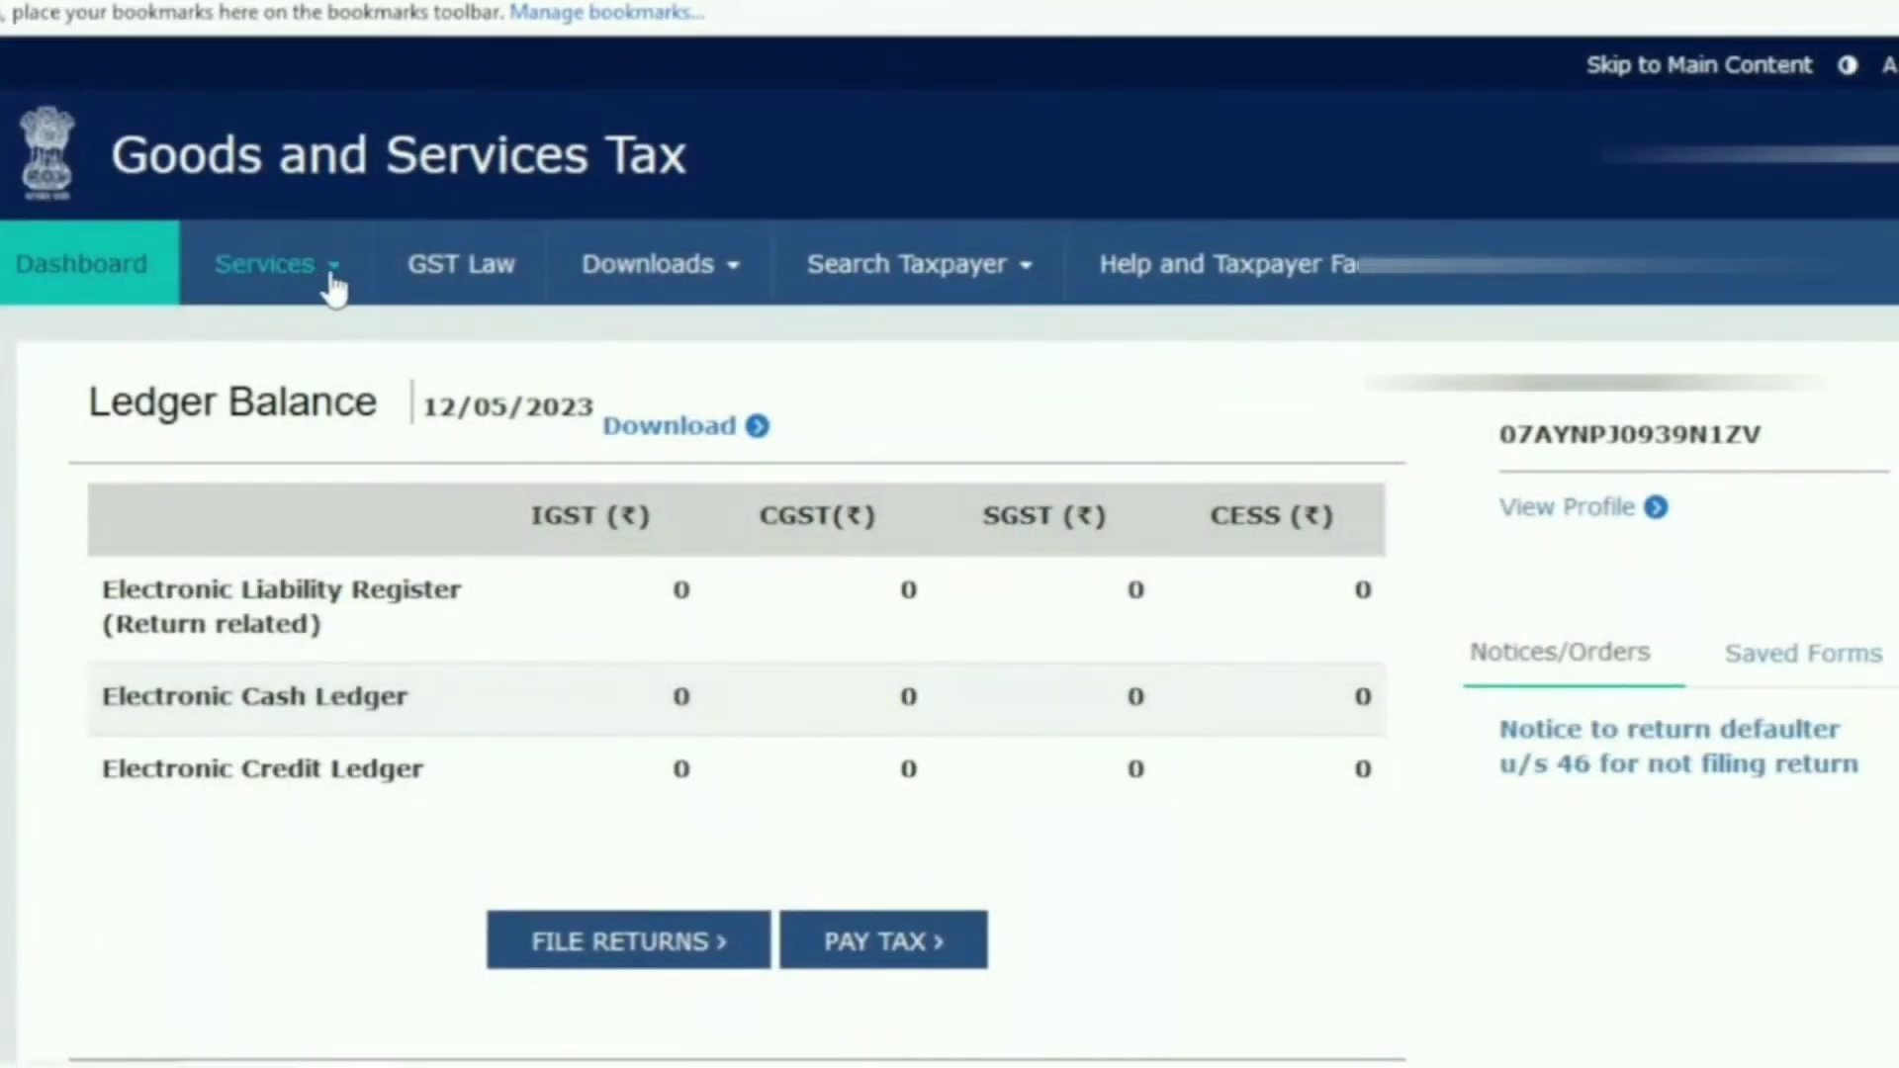
pyautogui.click(333, 285)
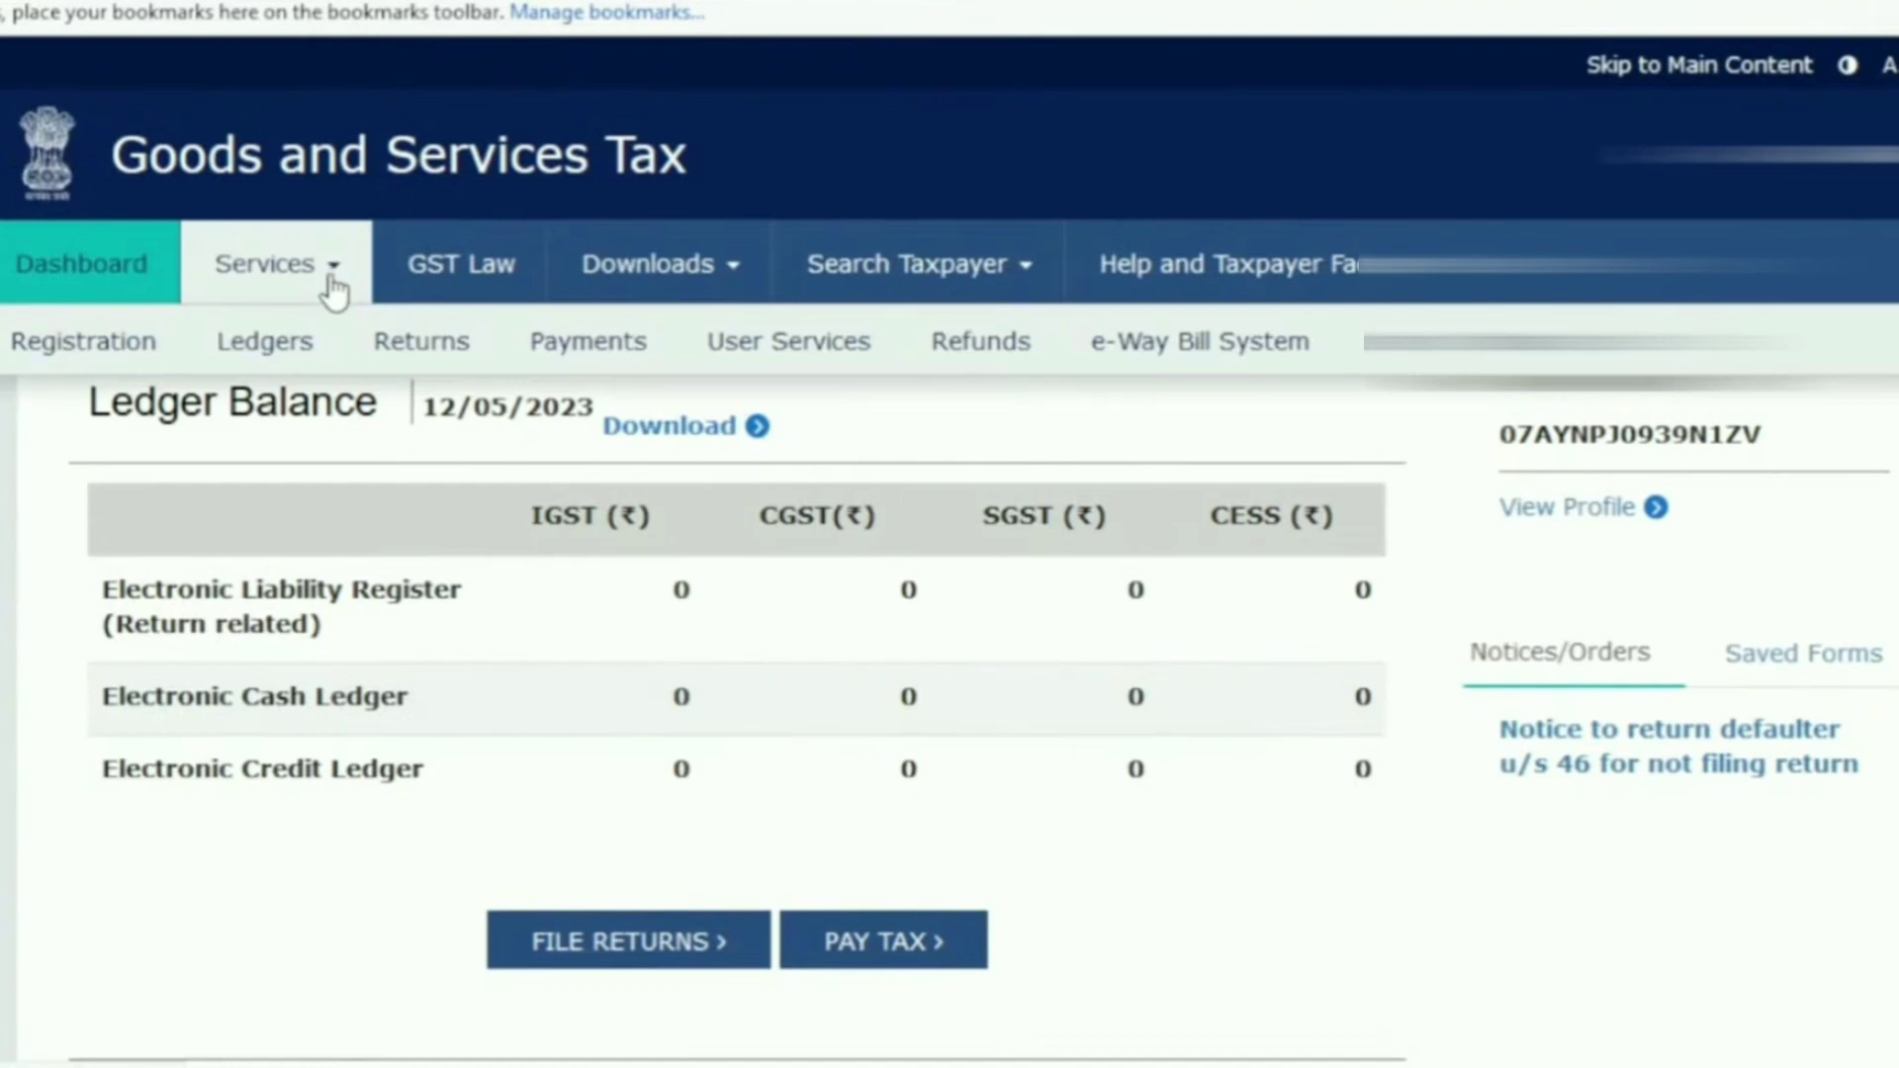
pyautogui.moveTo(1000, 369)
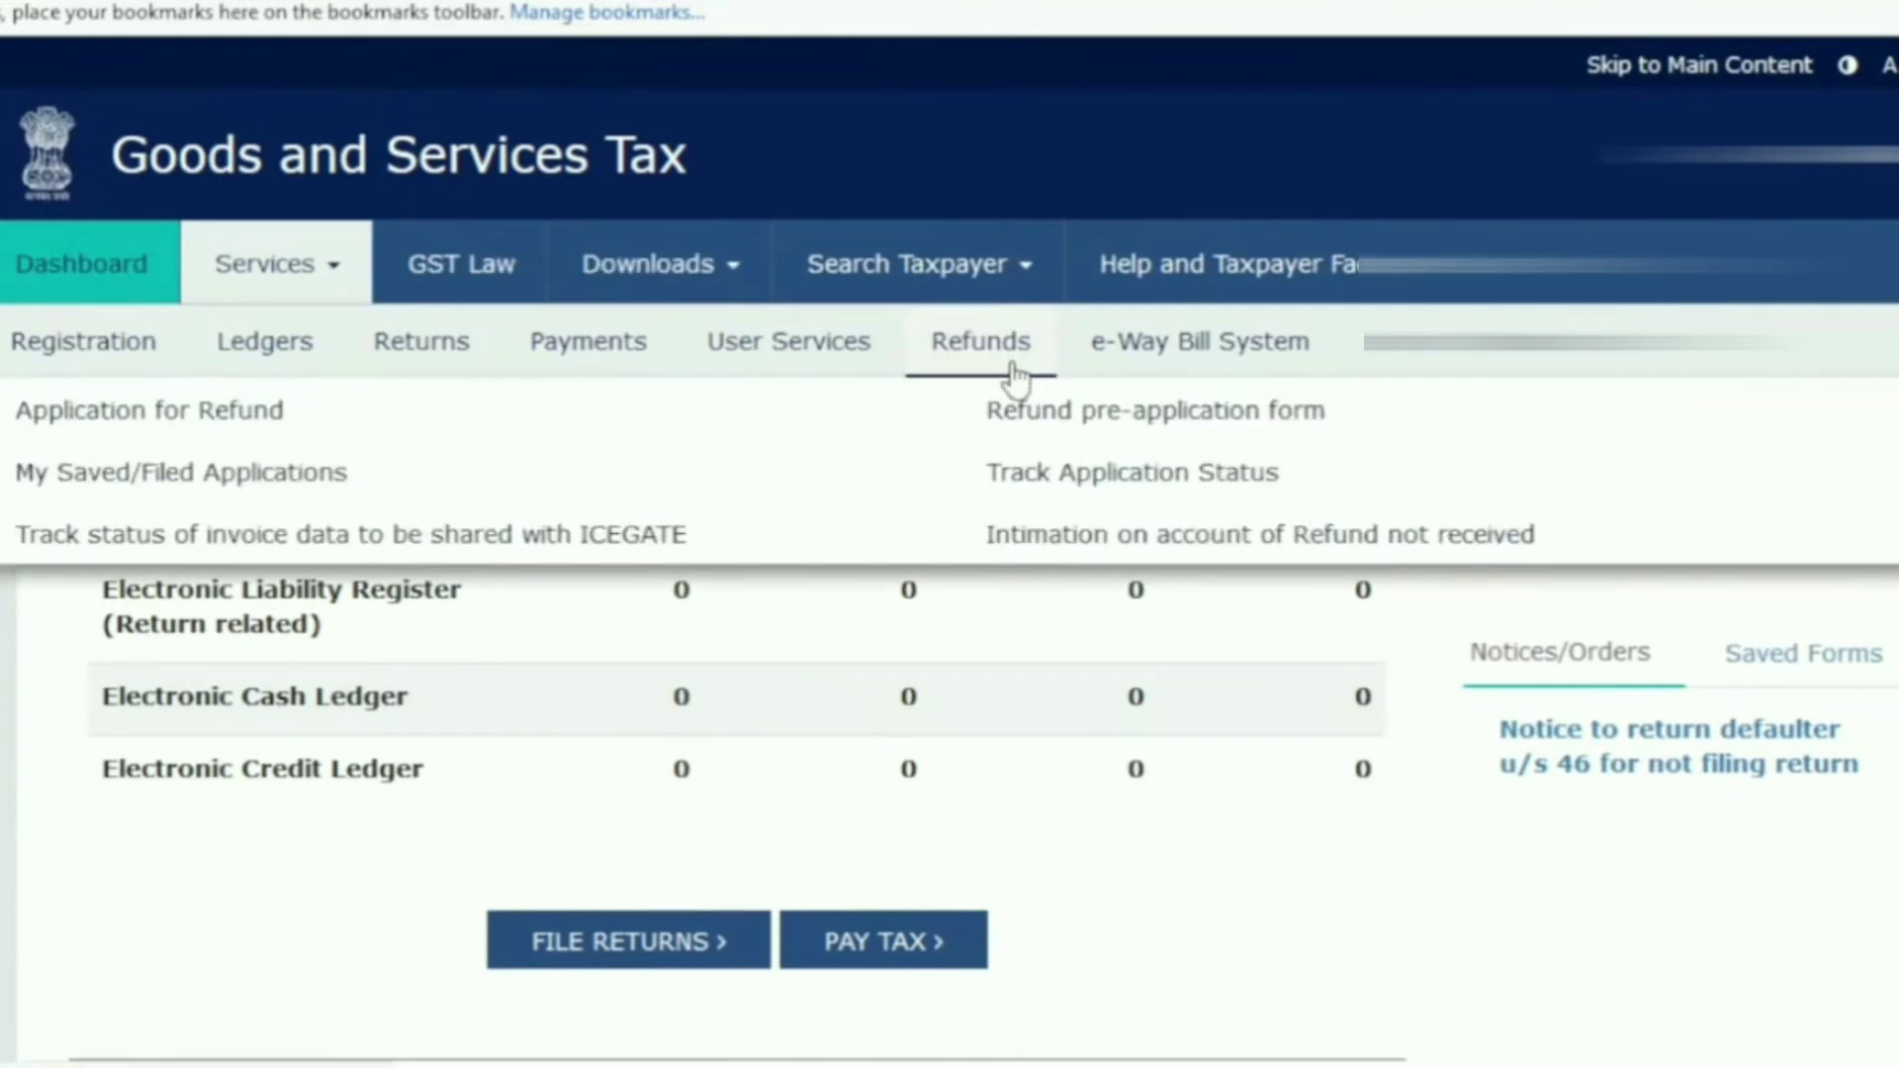